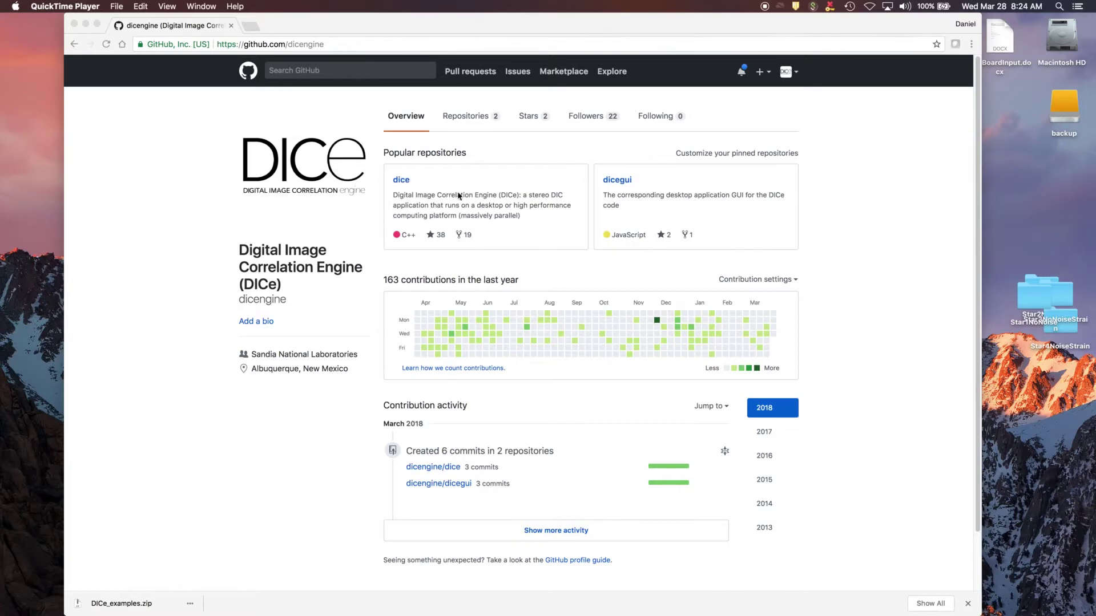
Download DICe_examples.zip from the dice repository's Version 2.0-beta.8 release.
left_click(432, 185)
left_click(401, 180)
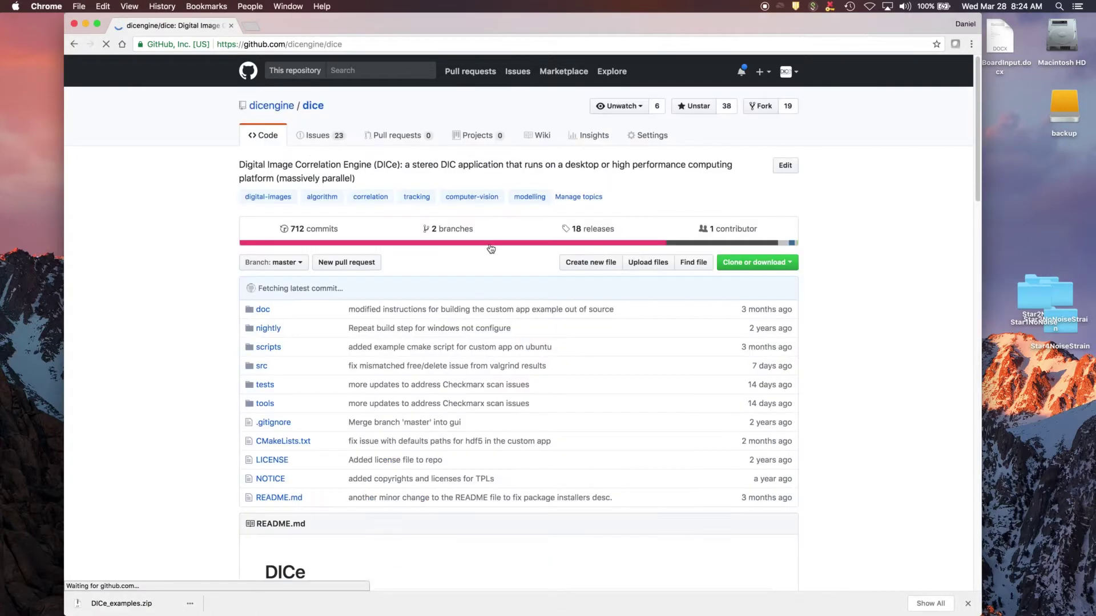
left_click(609, 234)
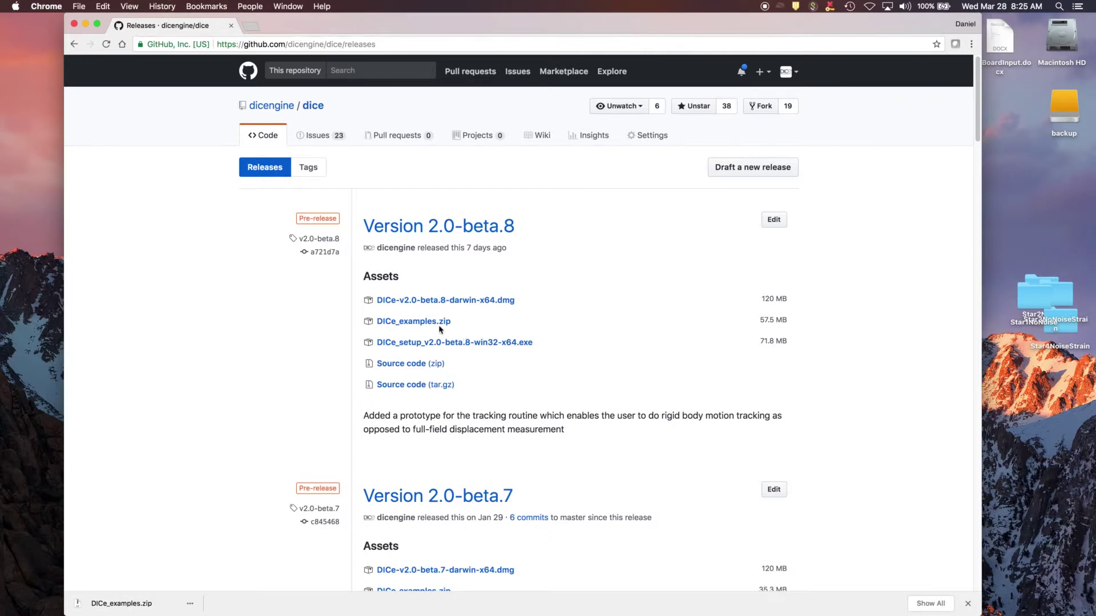
left_click(414, 325)
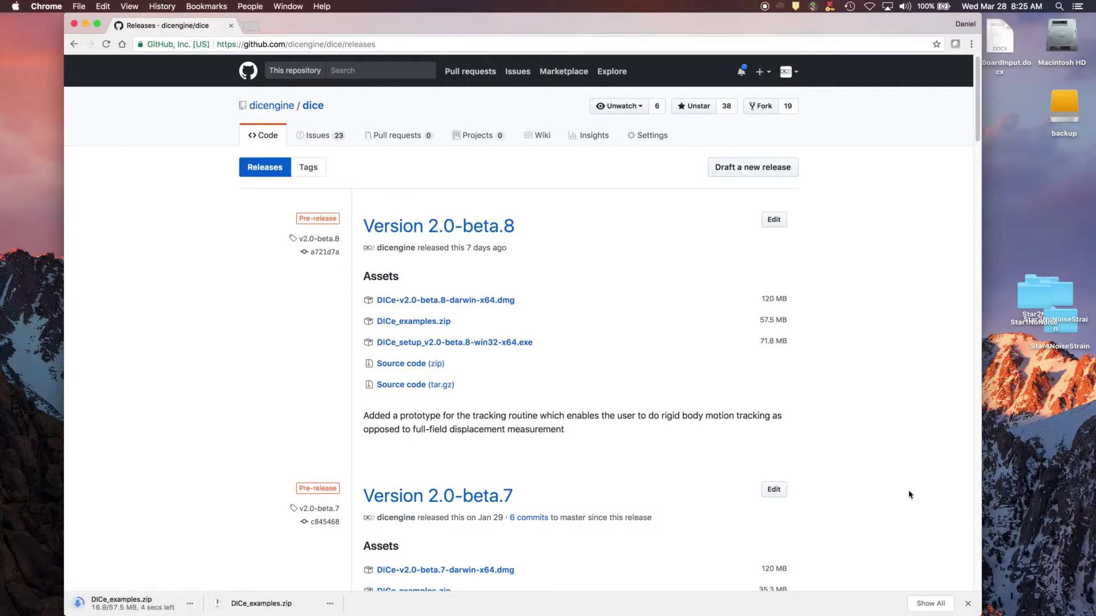
Move DICe_examples.zip from Downloads onto the desktop and unzip it.
mouse_move(1081, 505)
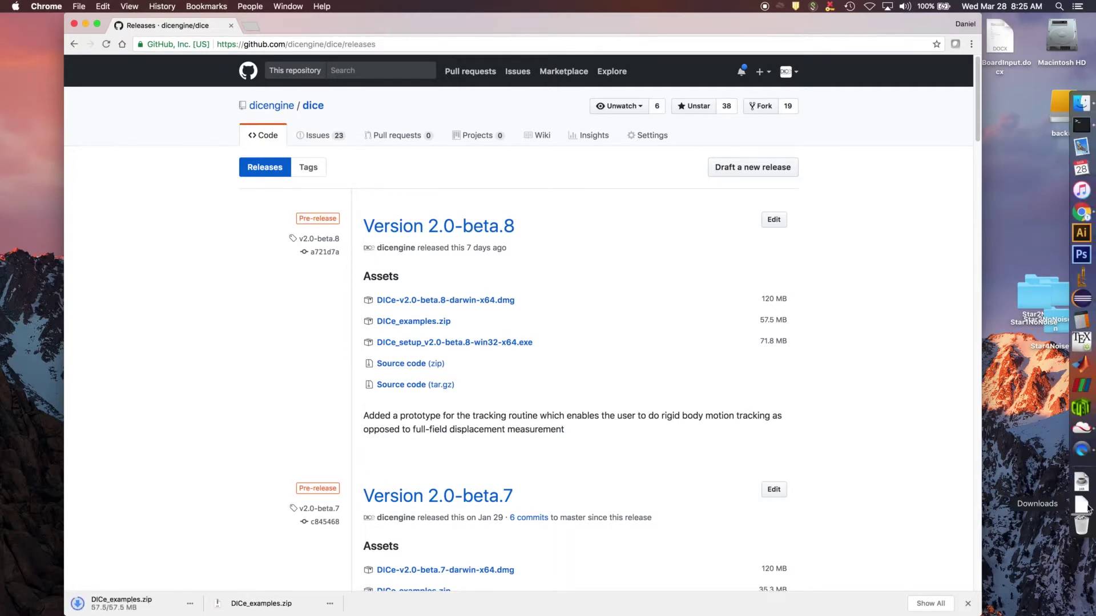
left_click(1082, 510)
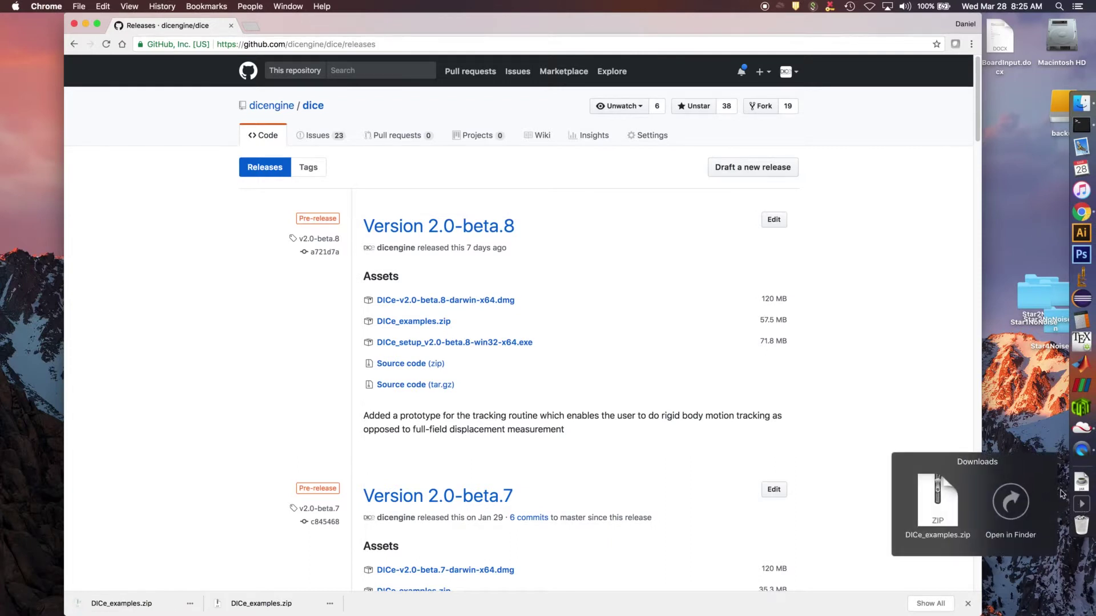
left_click_drag(938, 509, 1053, 173)
double_click(1053, 172)
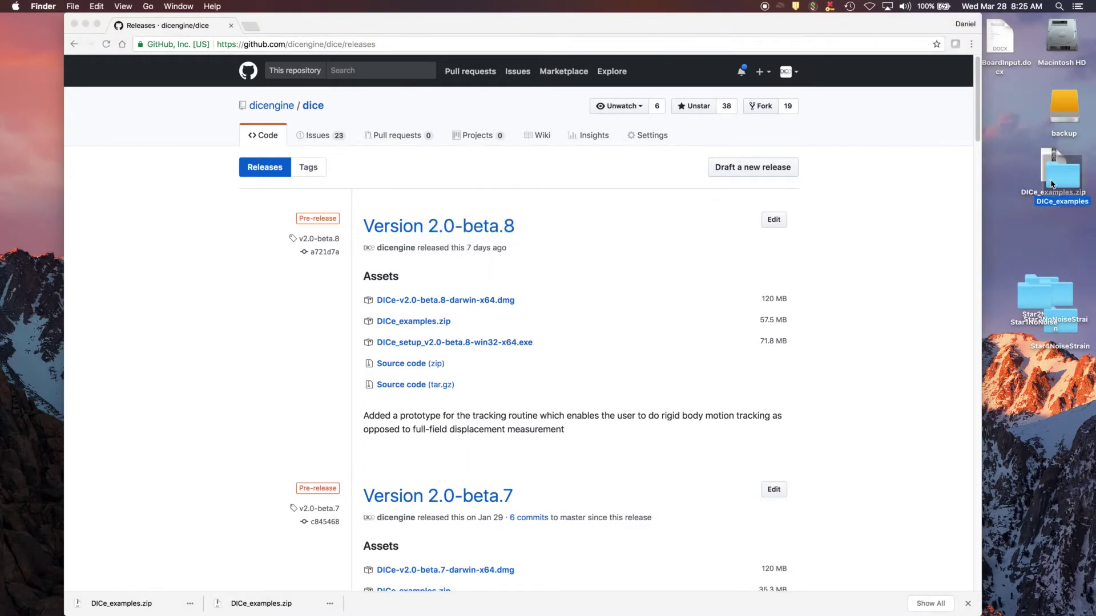
Check the extracted DICe_examples folder's example folders, then close its window.
double_click(1057, 182)
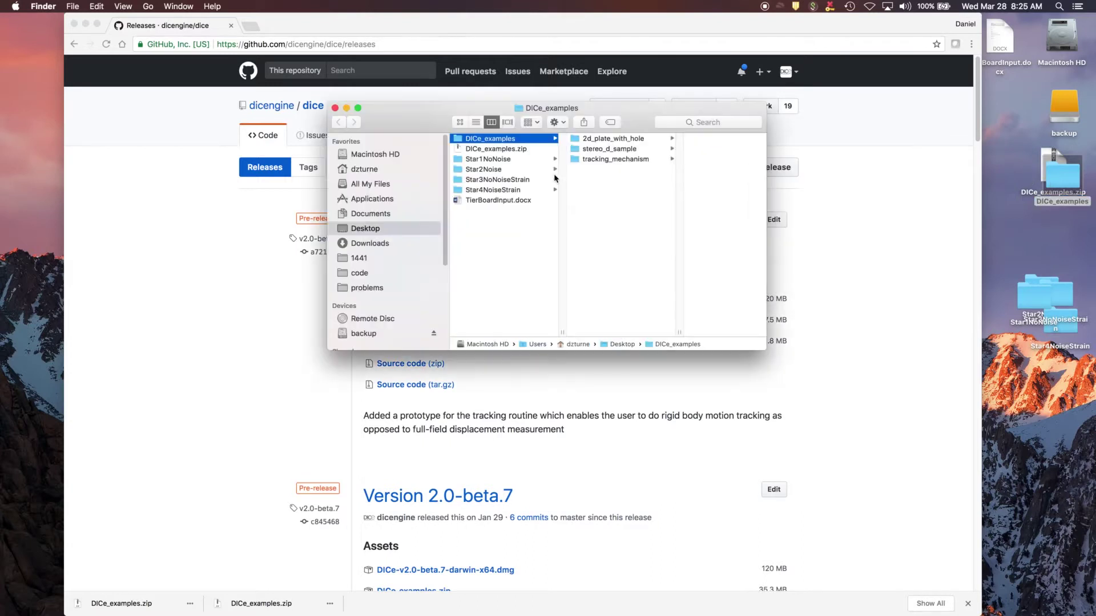
left_click_drag(643, 114, 667, 169)
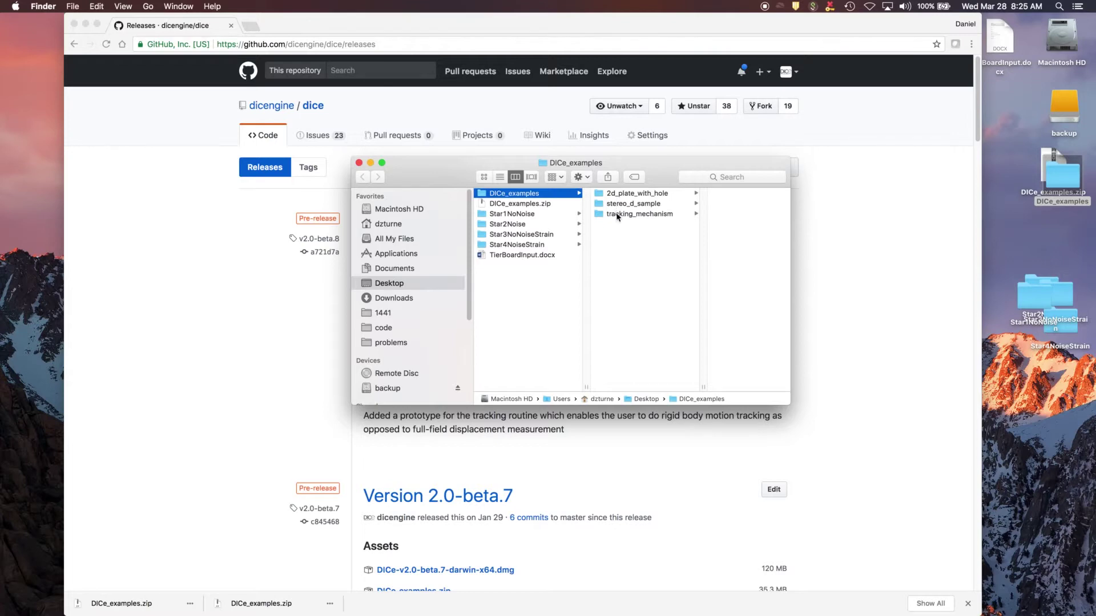
left_click(359, 163)
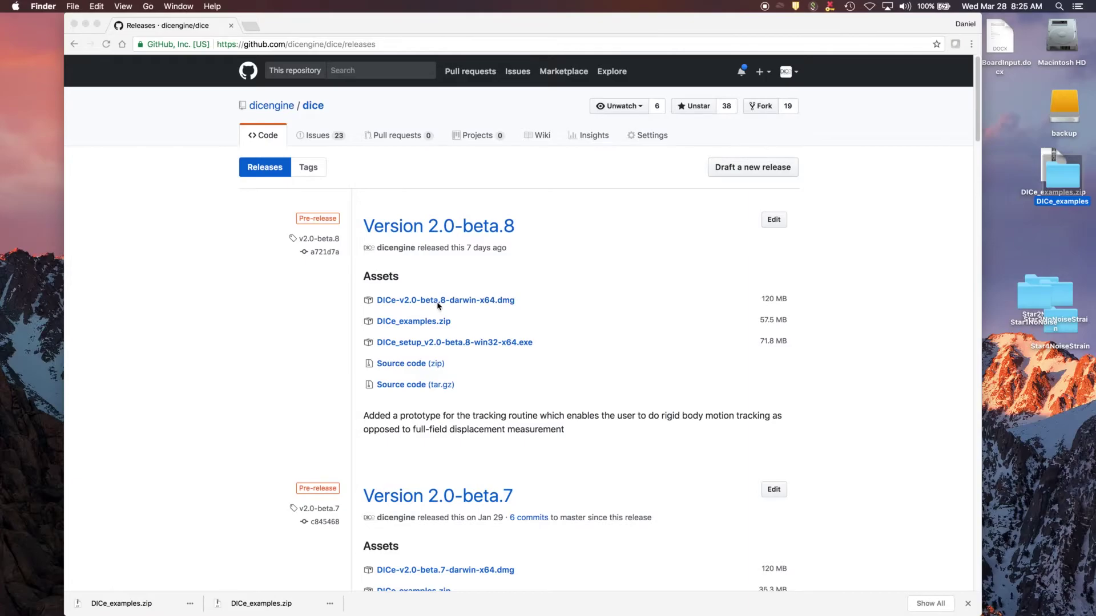
Launch DICe by searching 'di' in Launchpad.
key("F4")
type("di")
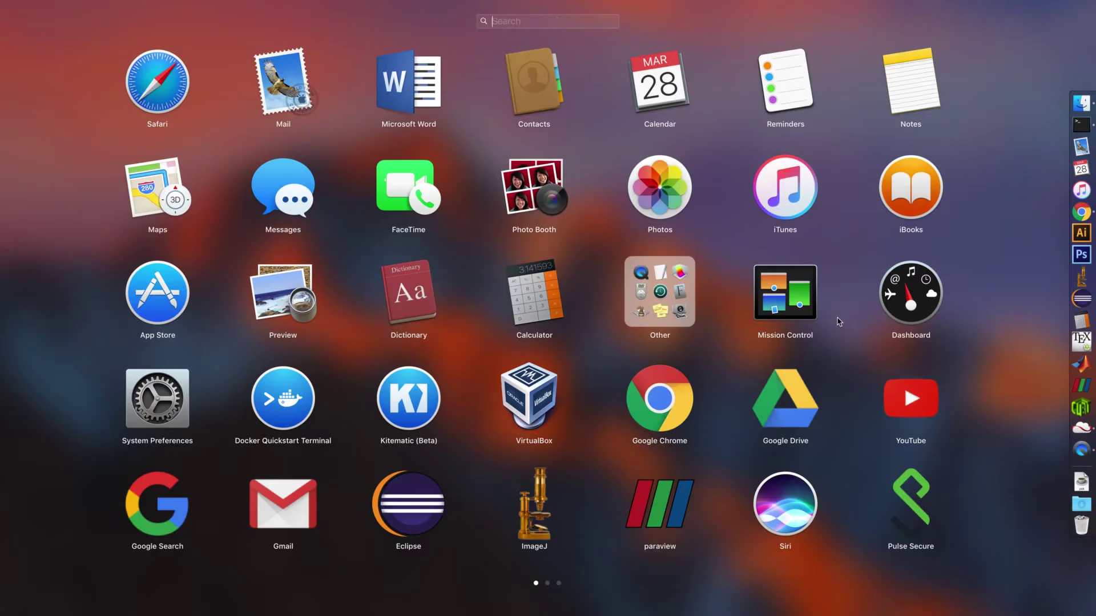
key("Right")
key("Right")
key("Right")
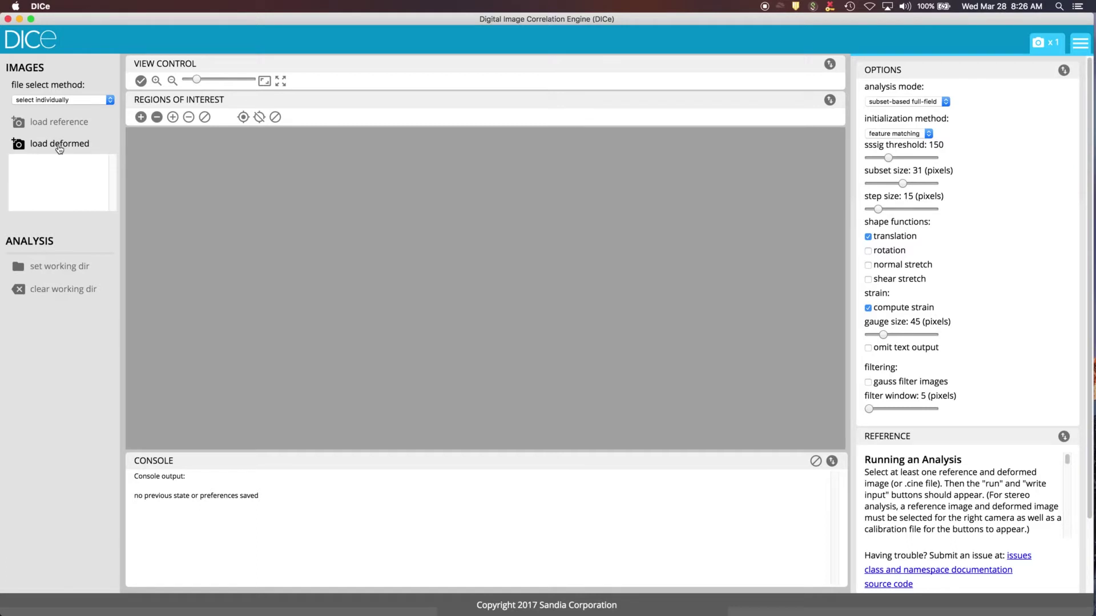
left_click(77, 99)
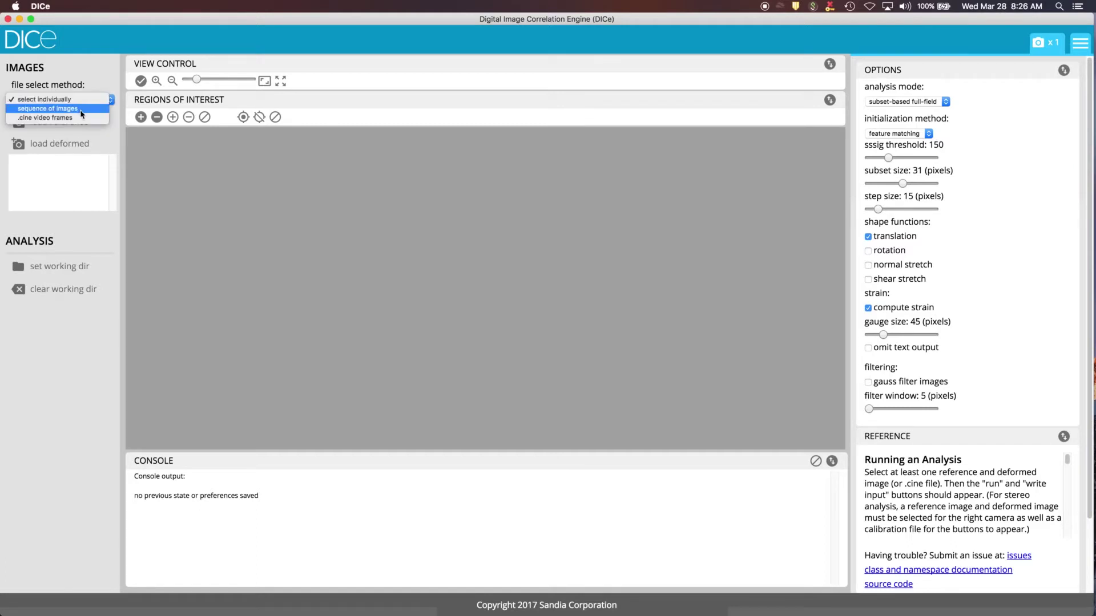
left_click(81, 109)
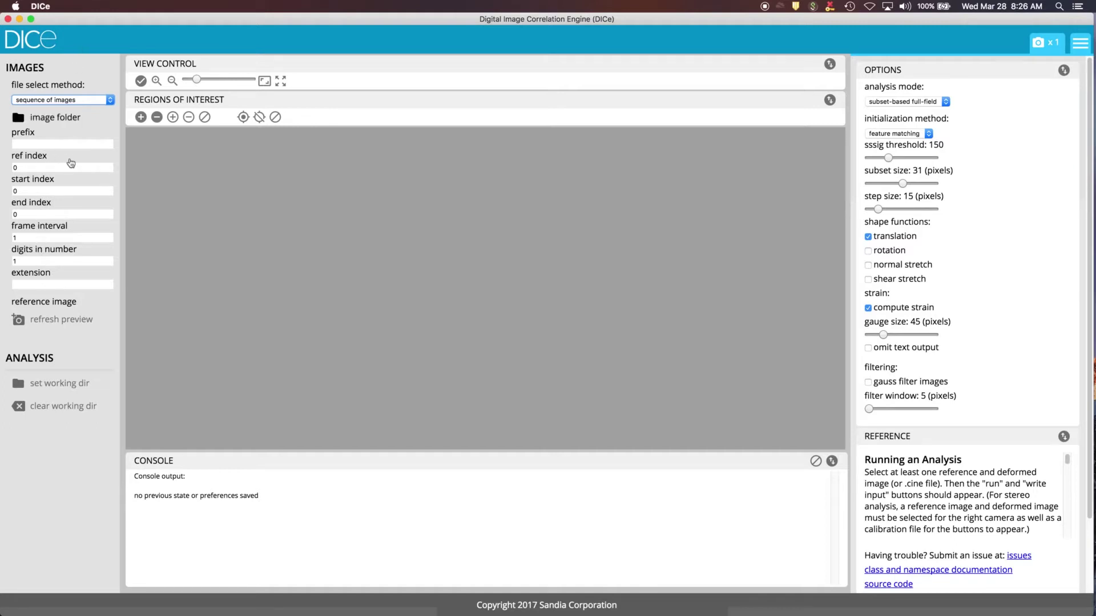
left_click(90, 99)
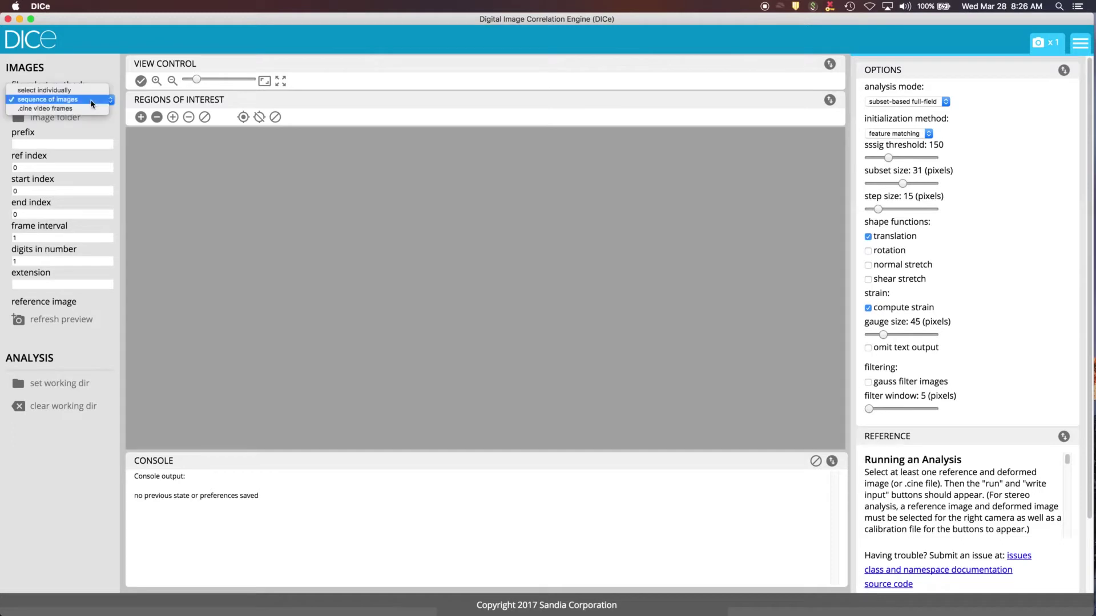
left_click(90, 110)
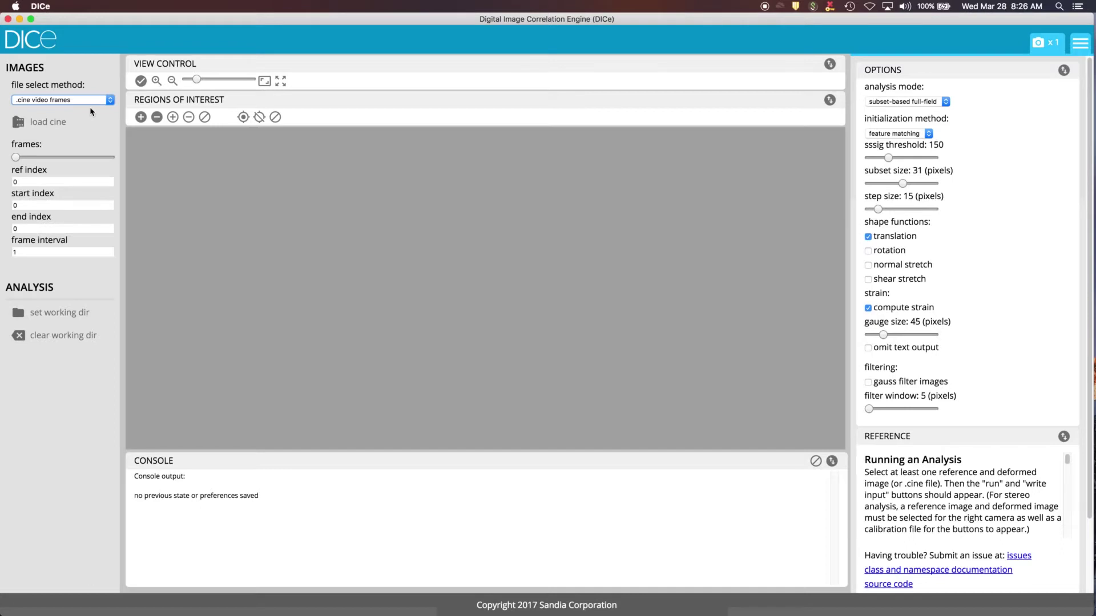
left_click(91, 106)
left_click(71, 85)
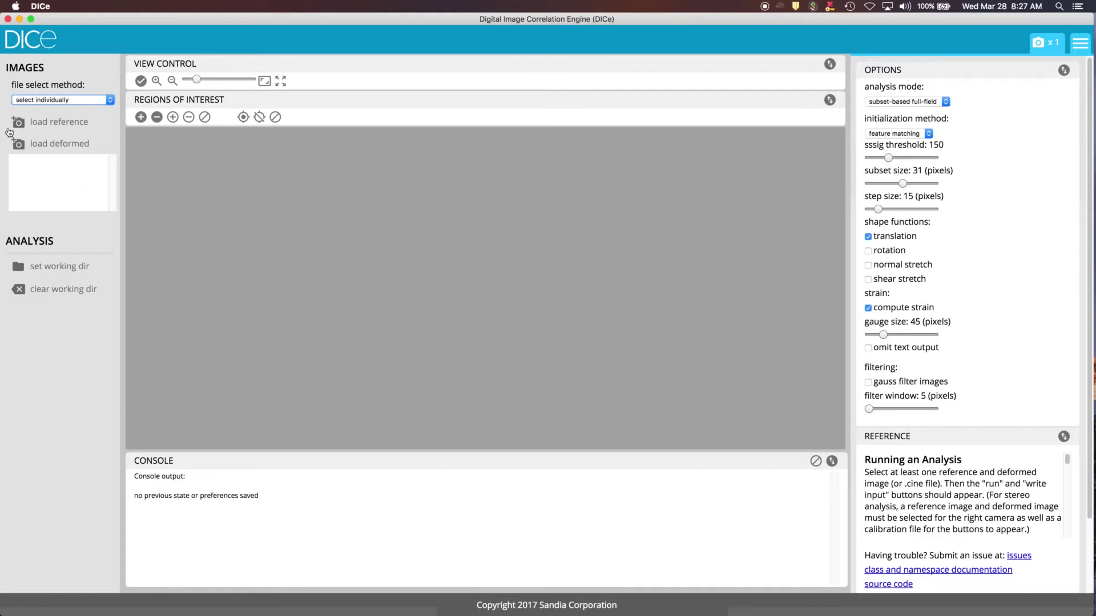
left_click(57, 121)
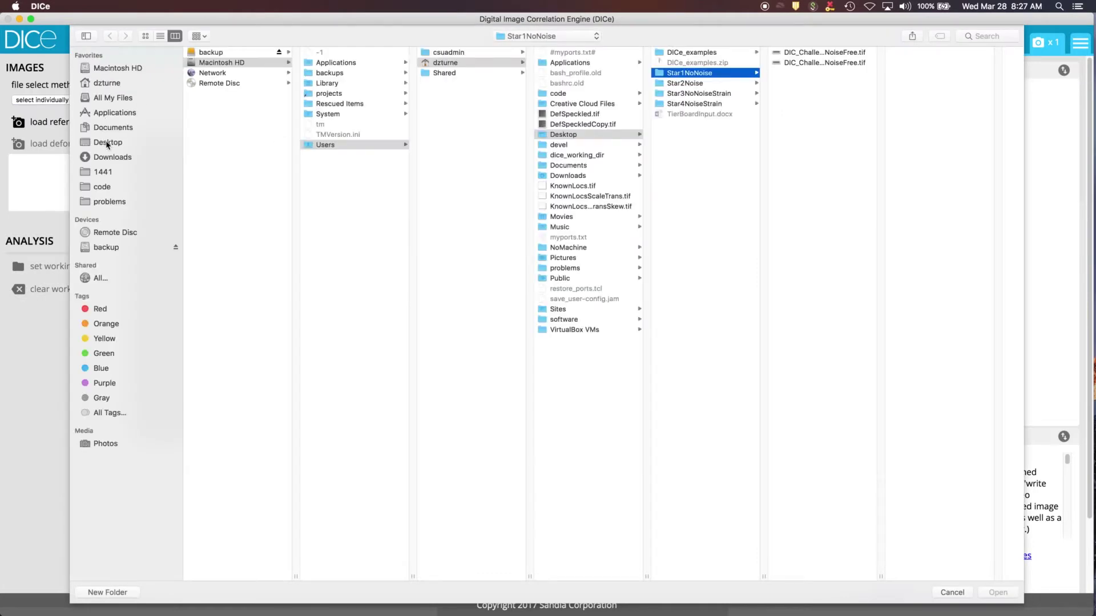
Load plate_ref.tiff from Desktop/DICe_examples/2d_plate_with_hole/images as the reference image.
left_click(107, 143)
left_click(214, 53)
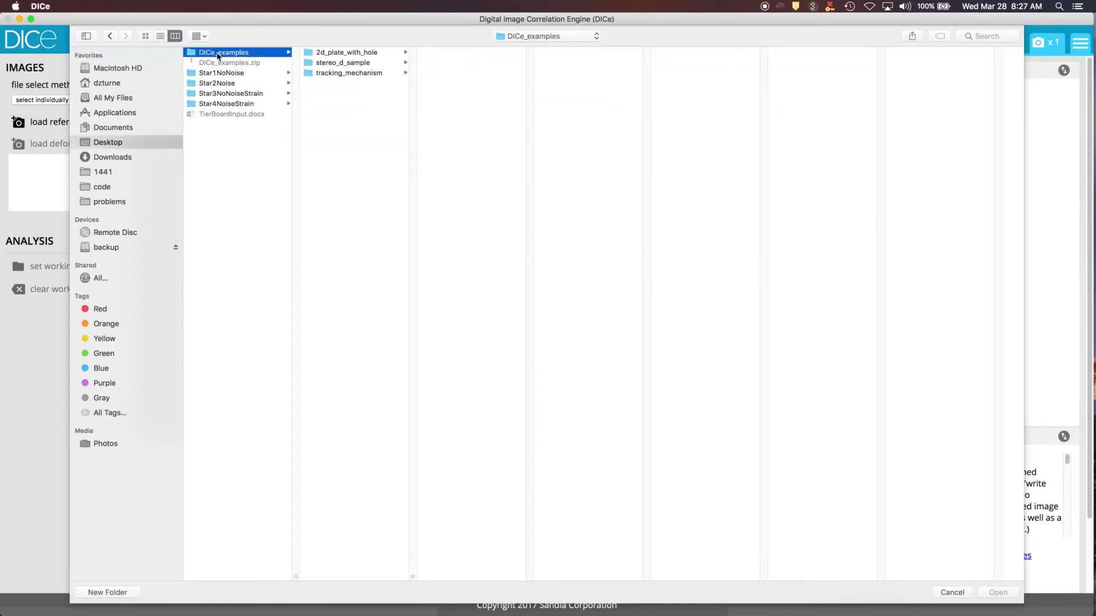
left_click(339, 55)
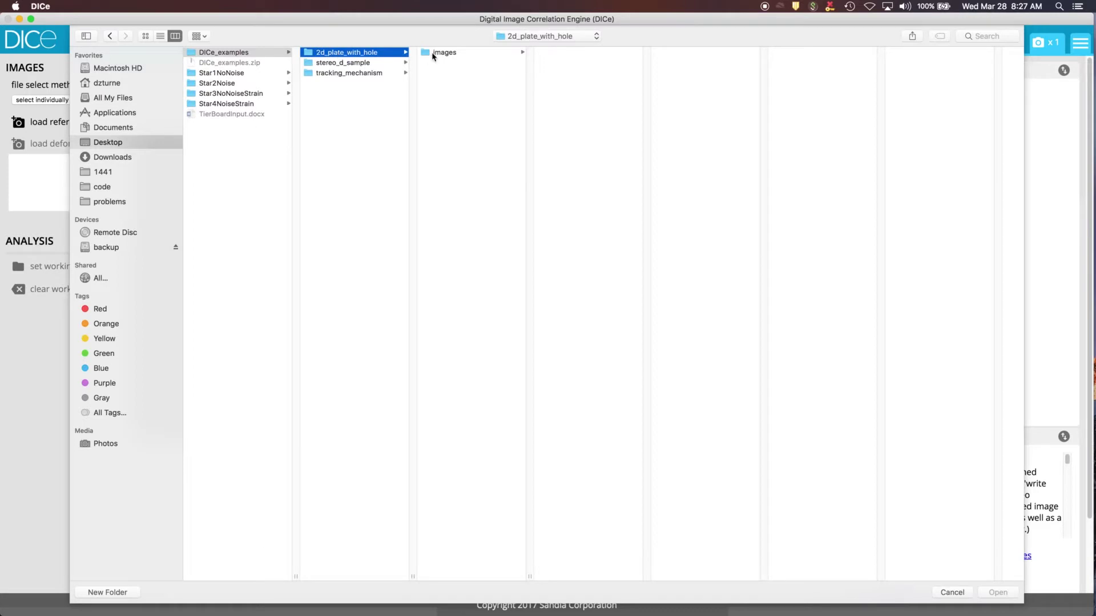
left_click(428, 53)
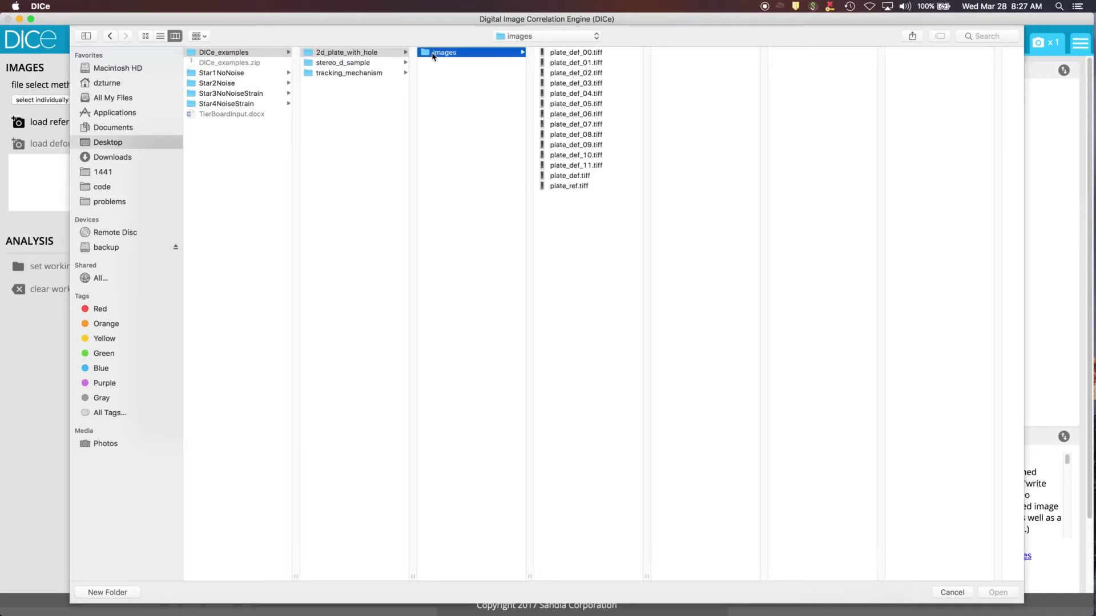
left_click(557, 187)
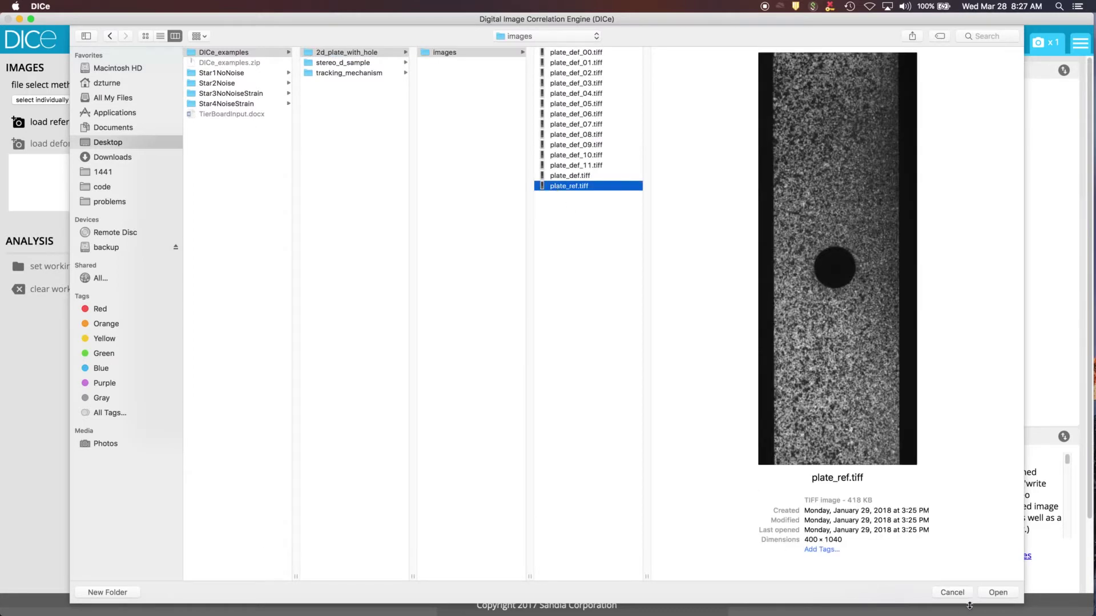
left_click(997, 593)
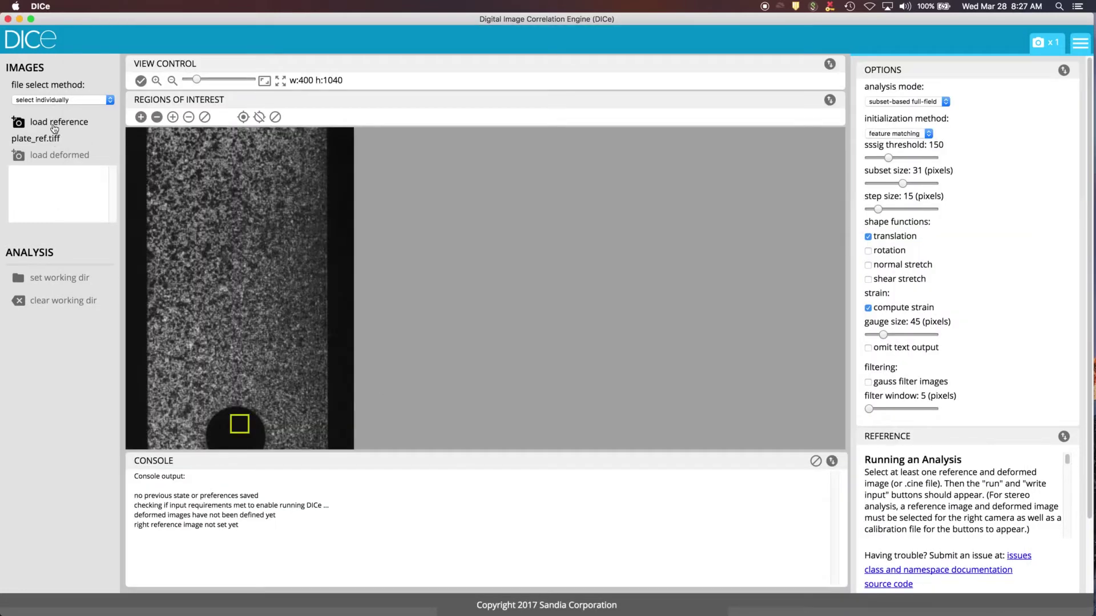
Fit the plate image into view and raise the subset size from 25 to 33 pixels.
left_click(284, 81)
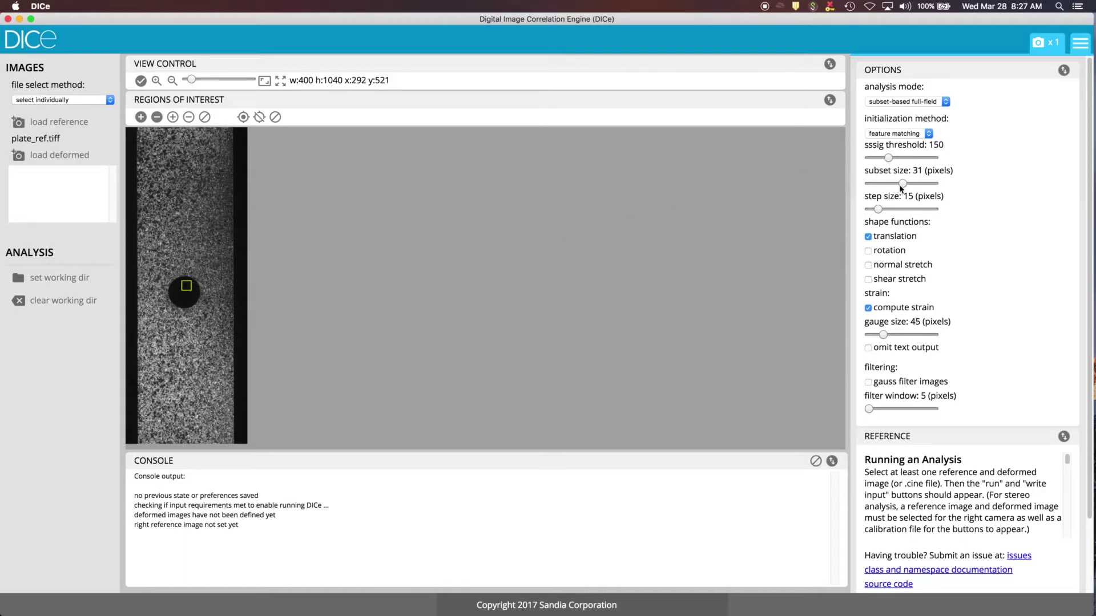
mouse_move(902, 186)
left_mouse_down()
mouse_move(934, 187)
mouse_move(895, 185)
left_mouse_up()
scroll(201, 243, "up", 4)
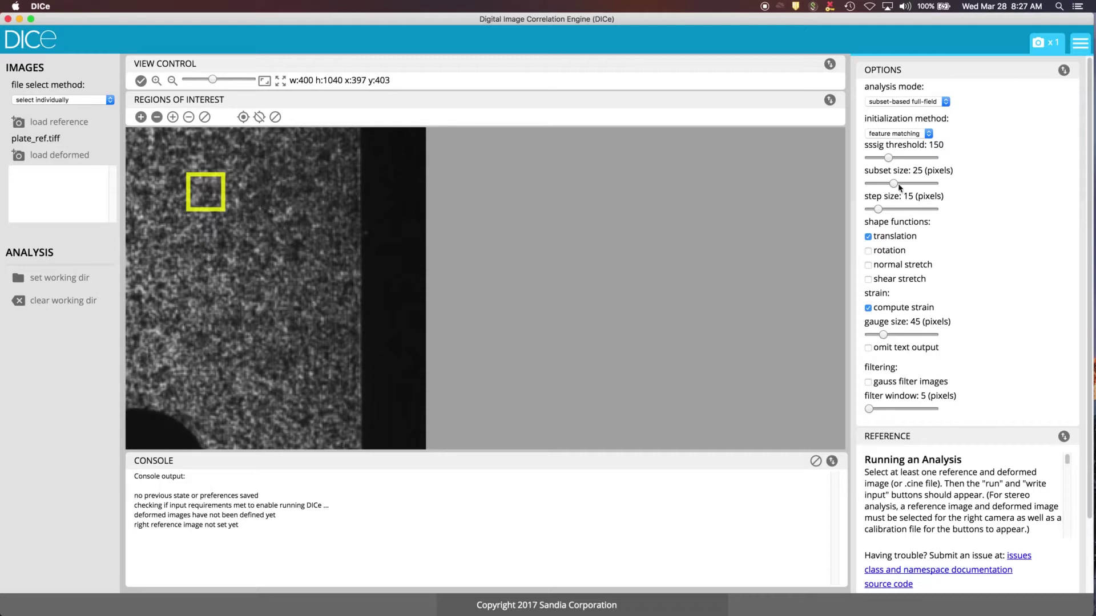
left_click_drag(896, 184, 906, 184)
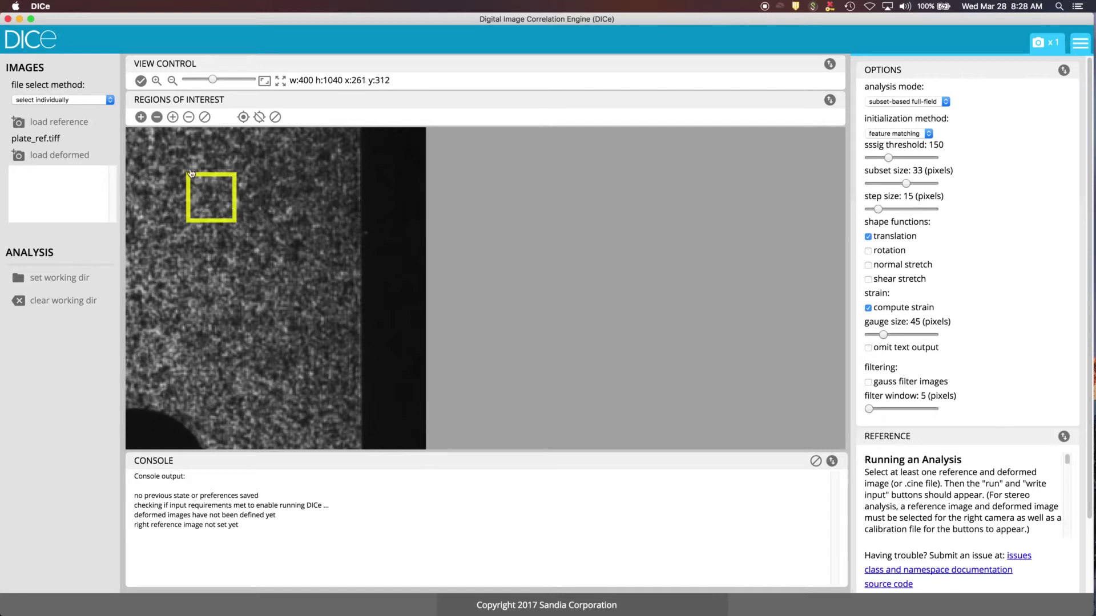
Zoom out and pan the plate so its full width and the hole are centred.
scroll(239, 319, "down", 2)
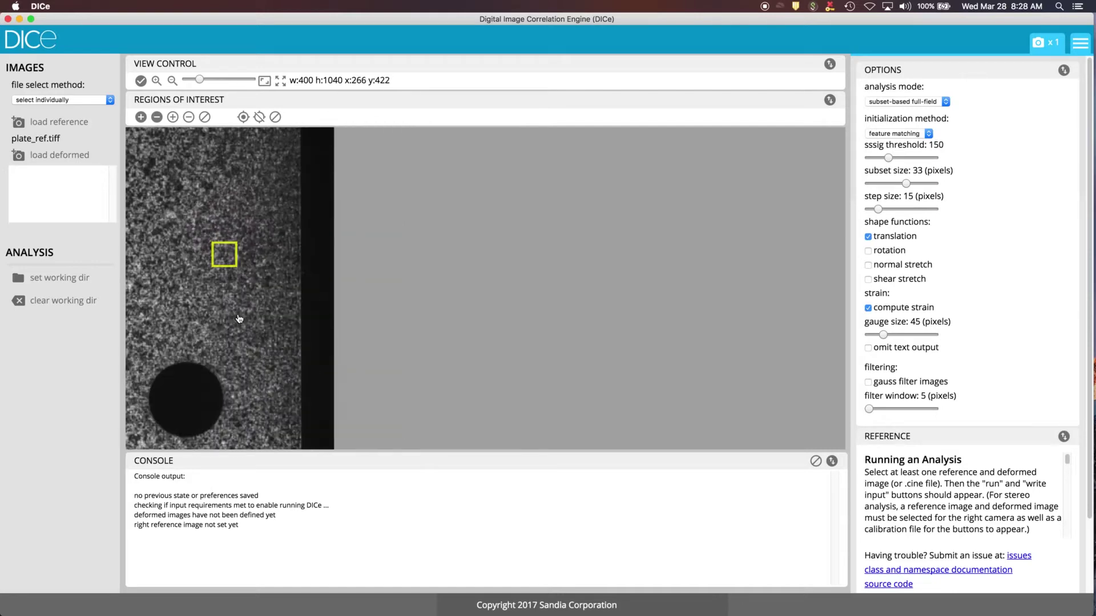
left_click_drag(195, 313, 314, 318)
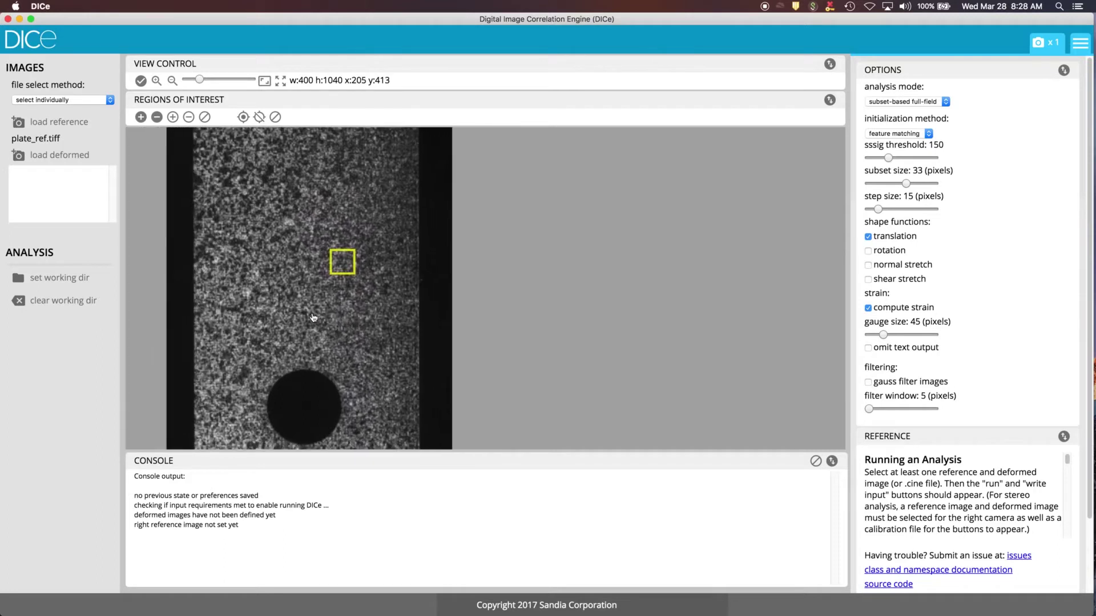
scroll(313, 318, "down", 2)
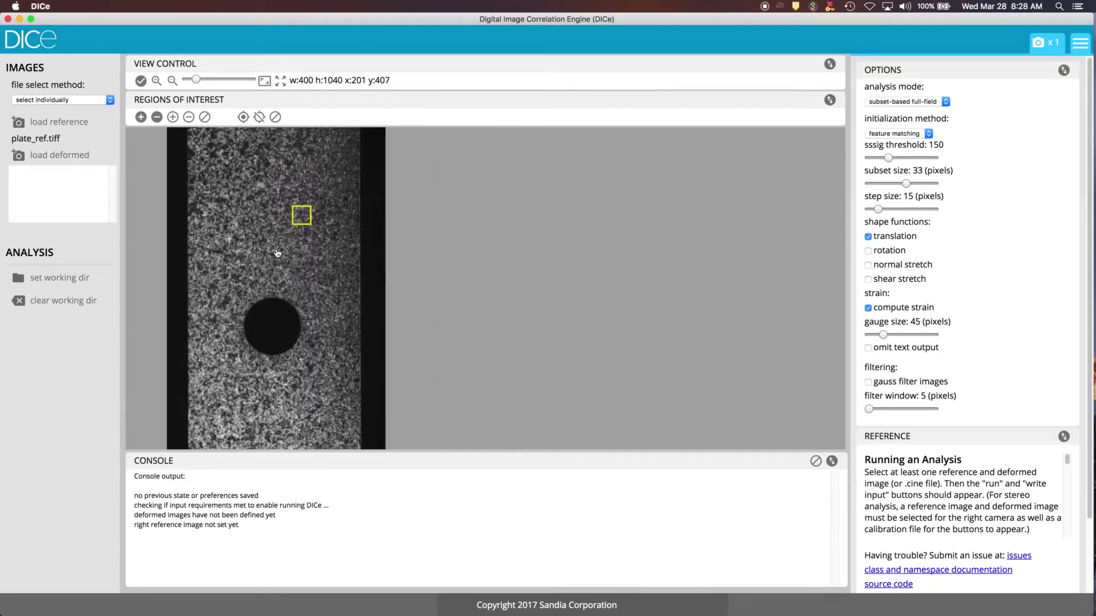
left_click_drag(278, 253, 276, 246)
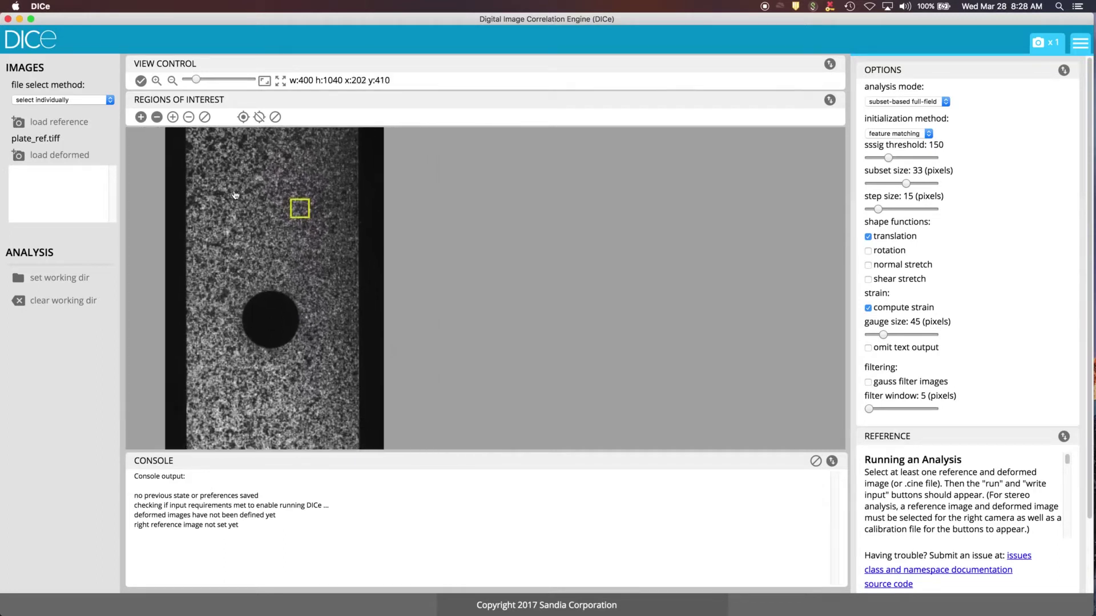
left_click(52, 159)
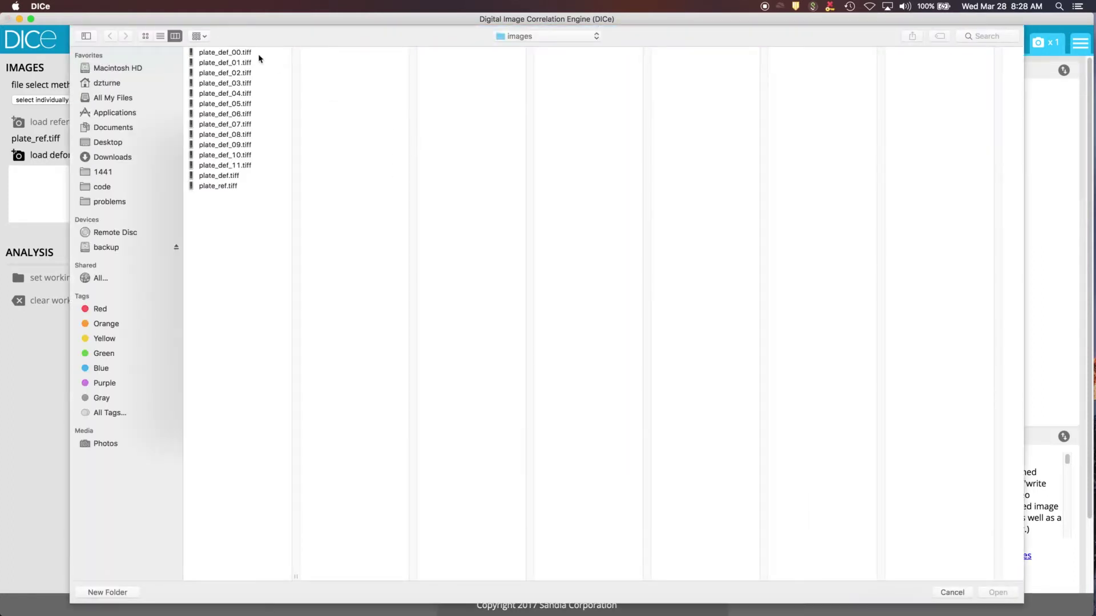
Load the twelve deformed images plate_def_00.tiff through plate_def_11.tiff.
left_click(251, 53)
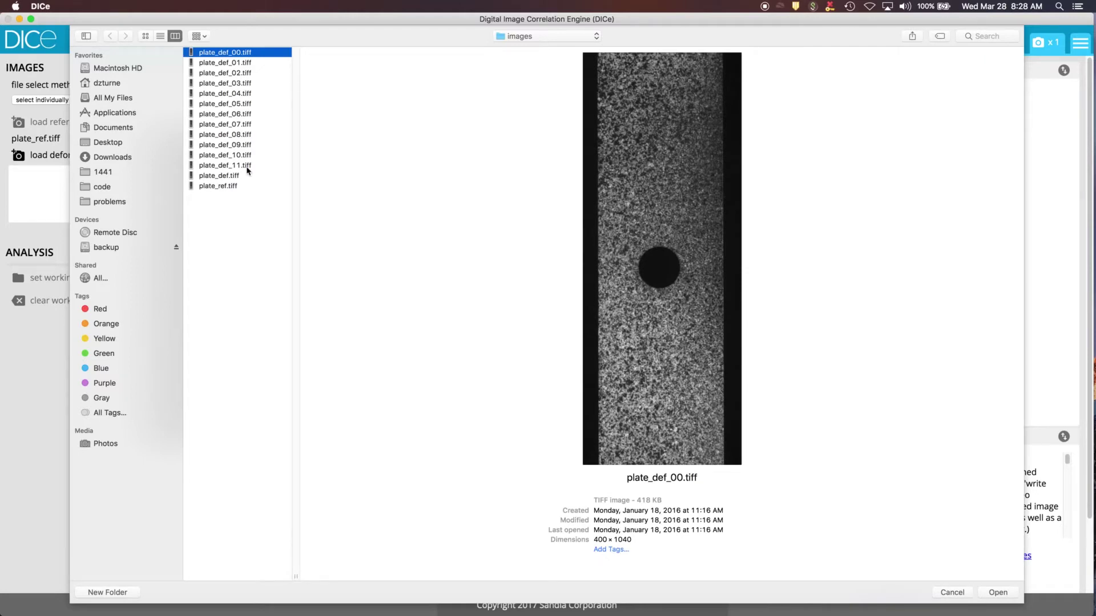
left_click(247, 166, "shift")
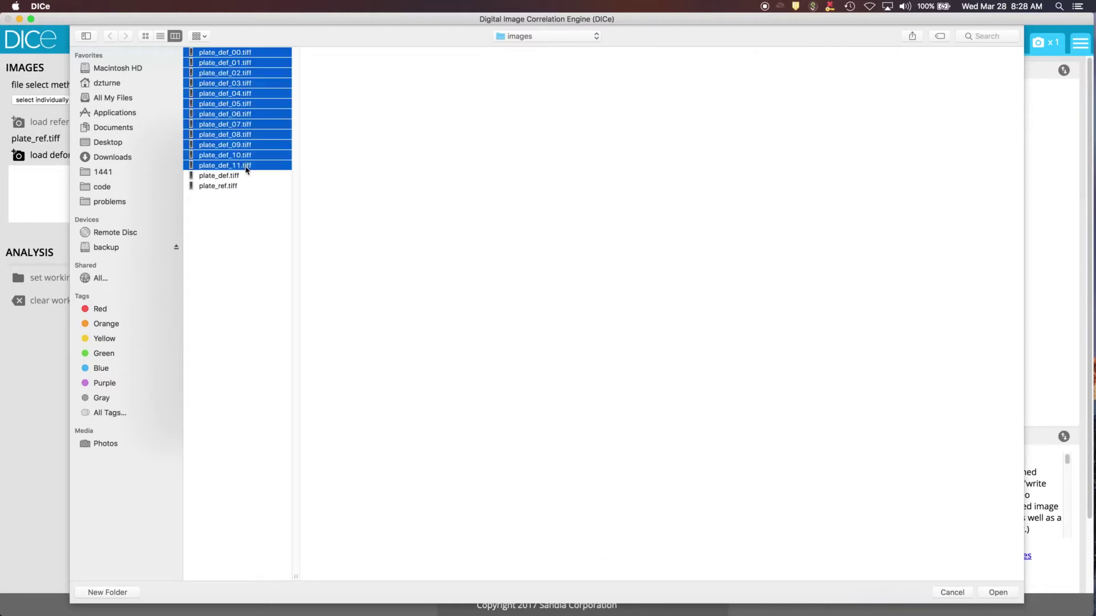
left_click(996, 593)
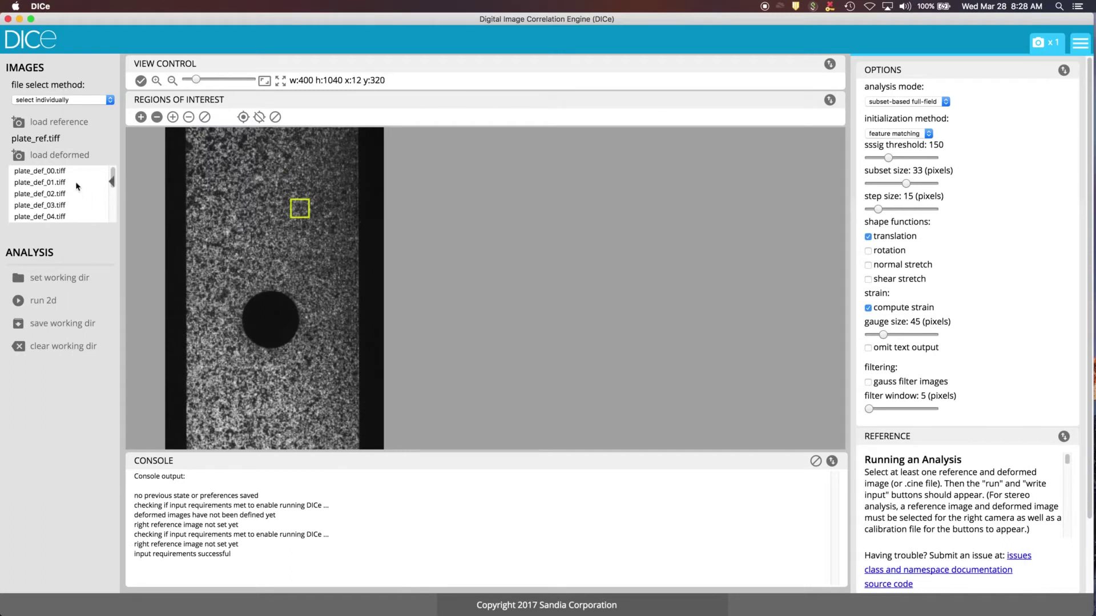
mouse_move(77, 186)
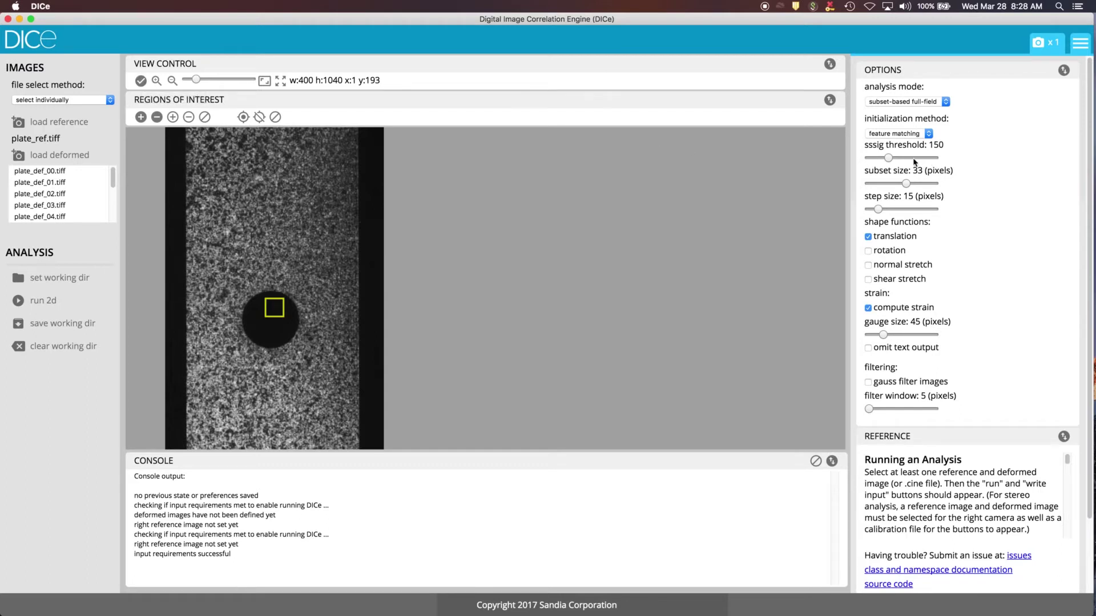
Preview the yellow subset point grid over the plate image and adjust the zoom.
left_click(141, 81)
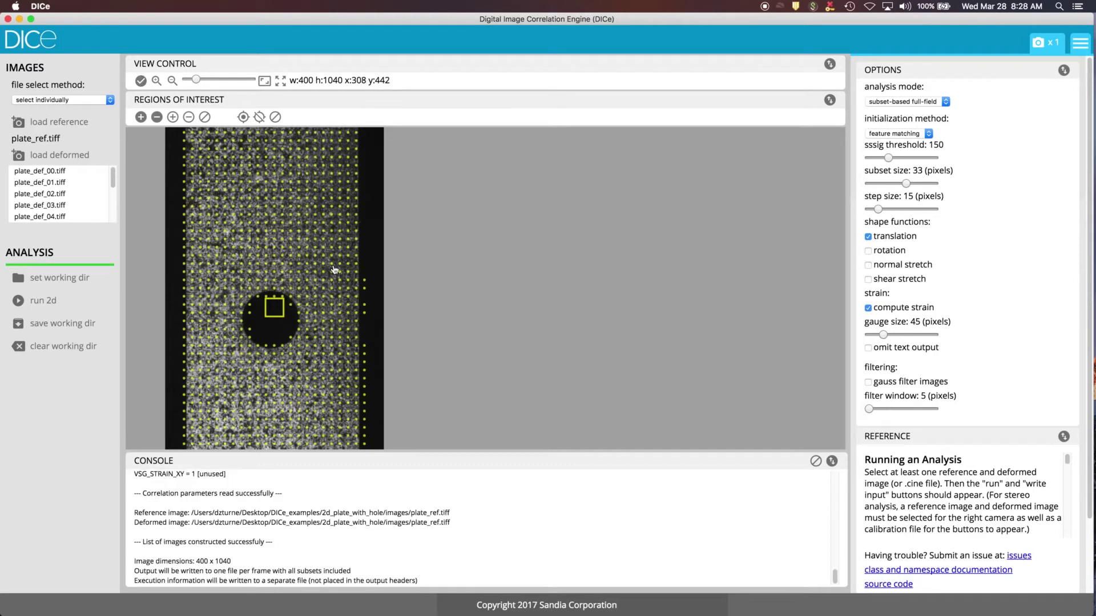
scroll(334, 269, "down", 2)
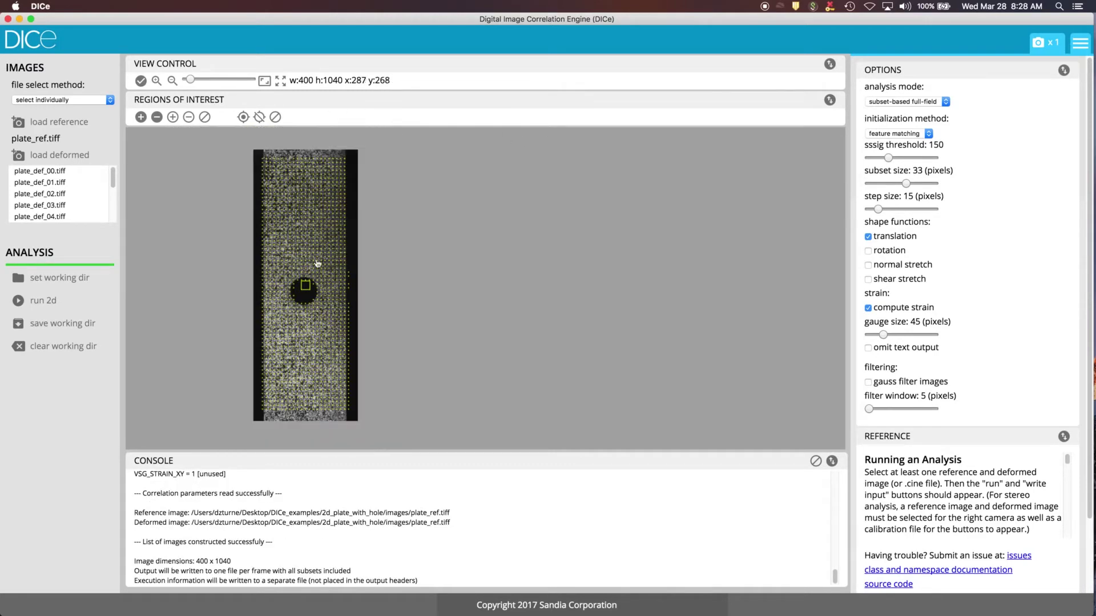
scroll(313, 275, "up", 1)
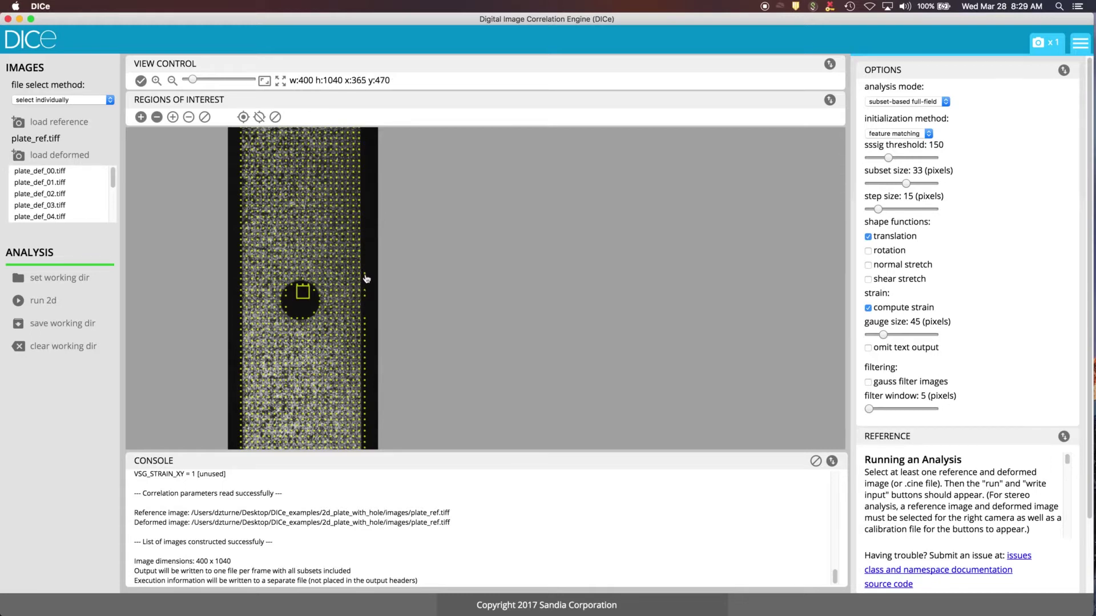
left_click(894, 105)
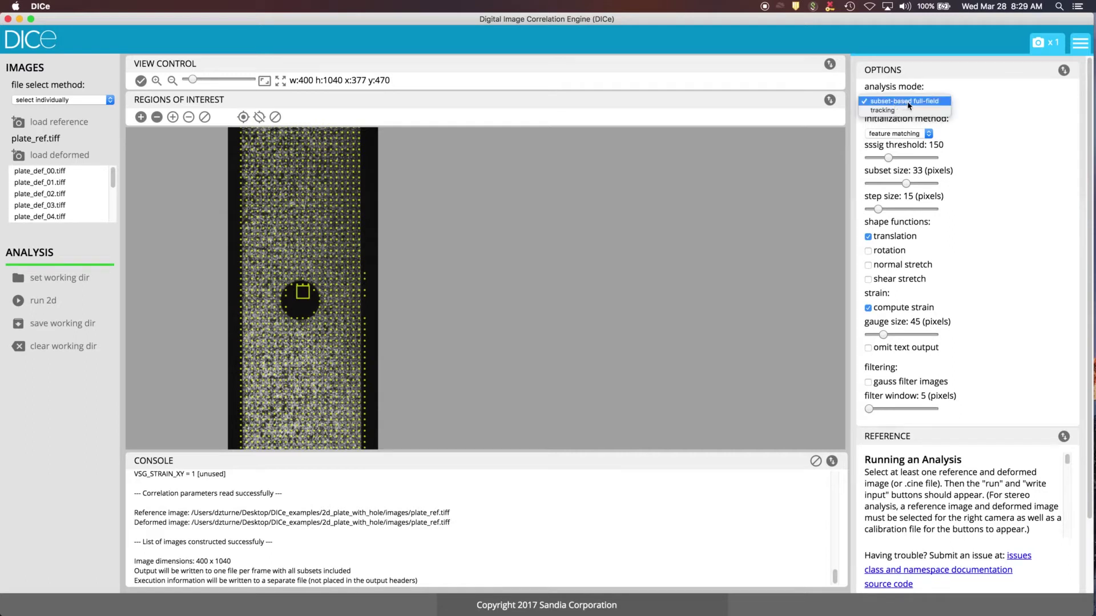
left_click(984, 107)
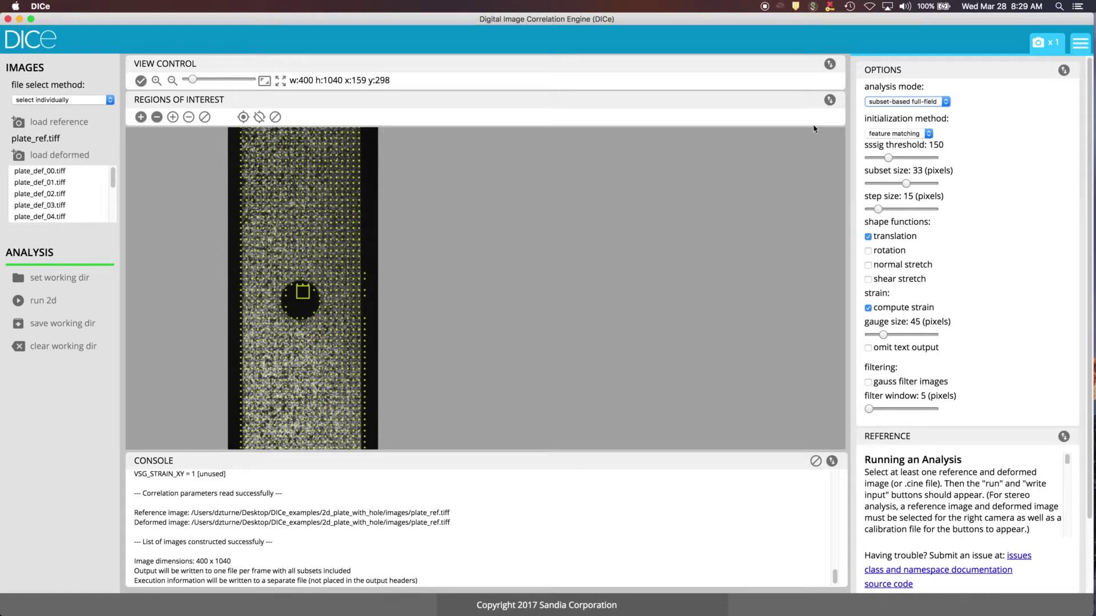
left_click(914, 104)
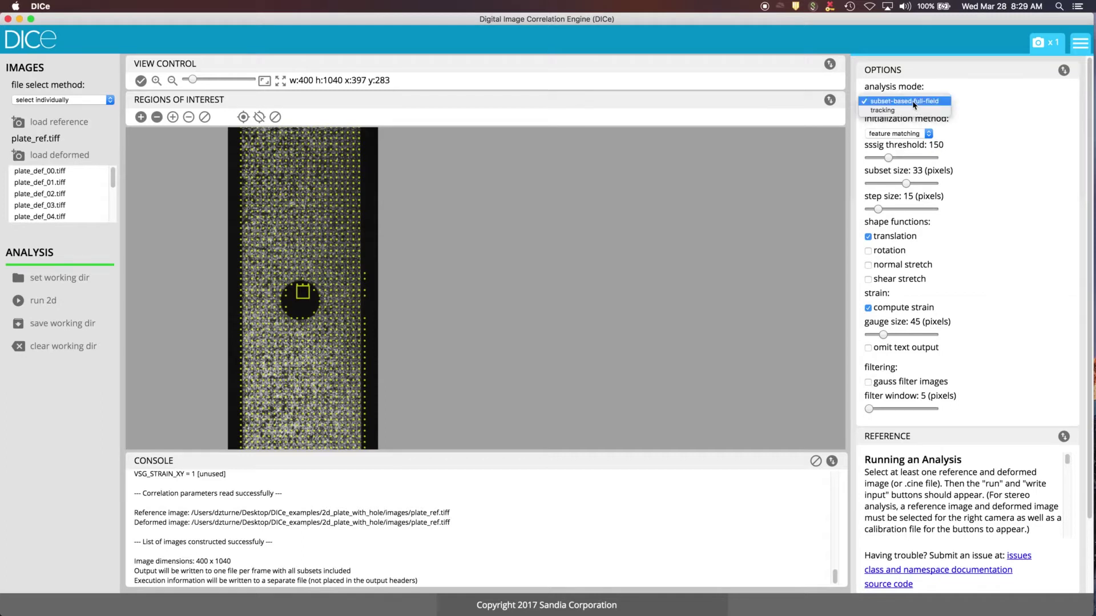
left_click(917, 102)
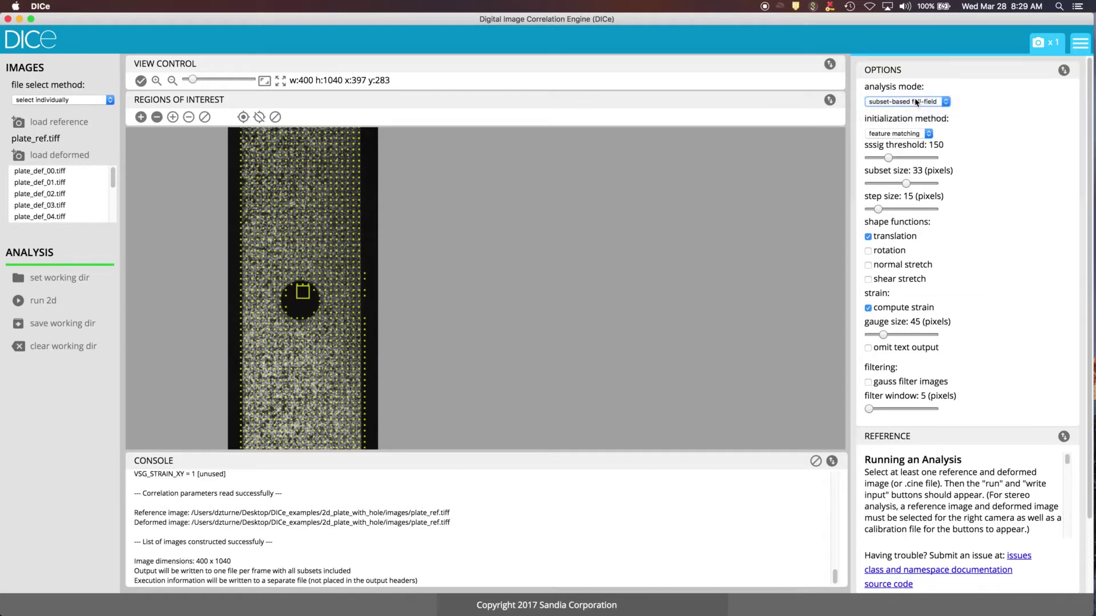
left_click(911, 135)
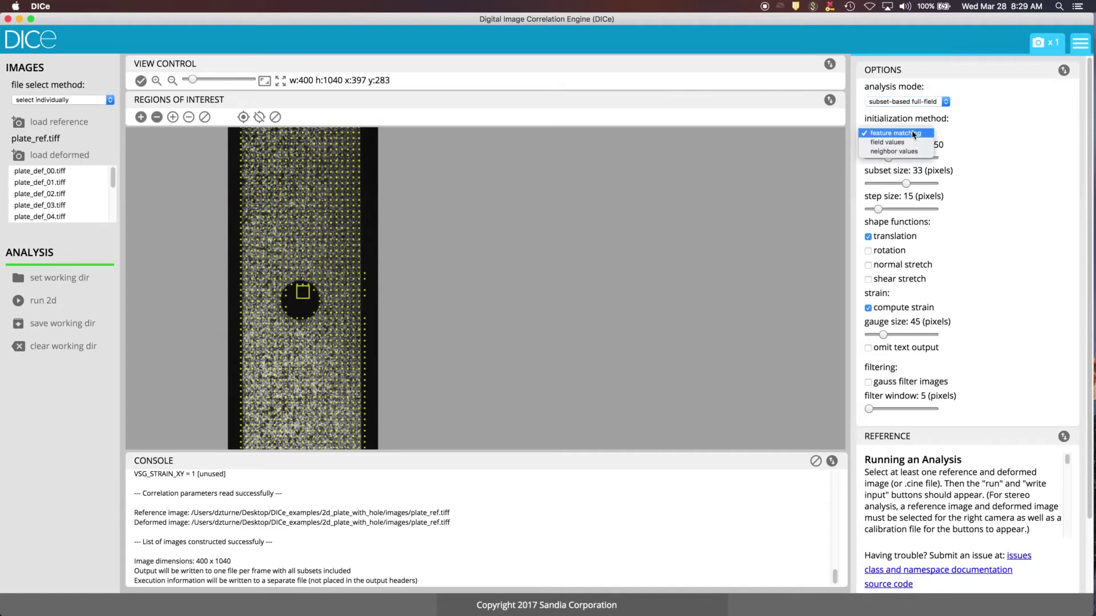
left_click(996, 133)
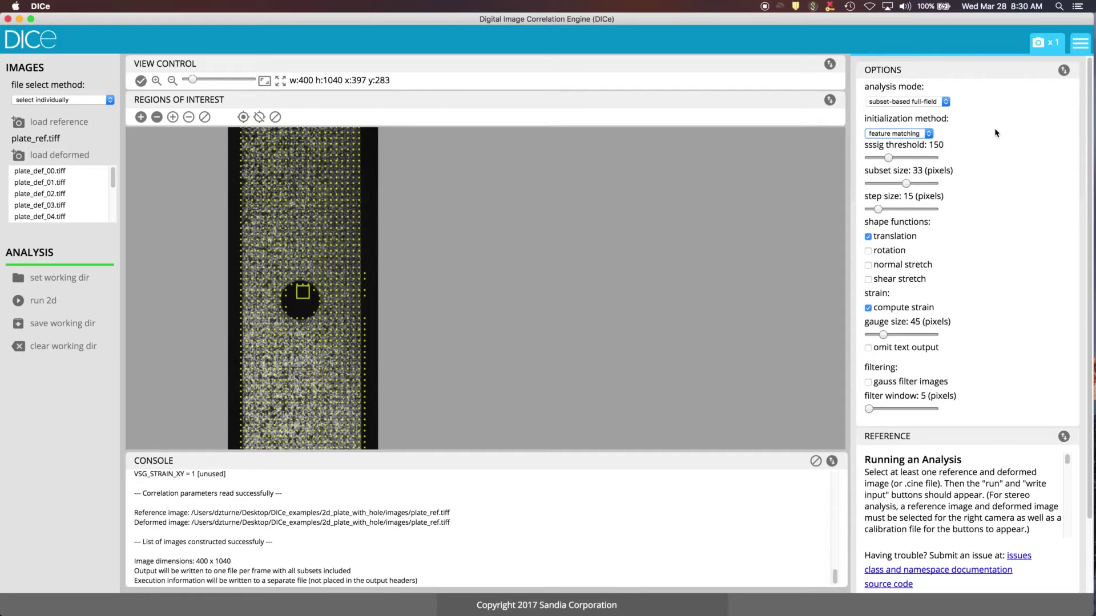
left_click(886, 137)
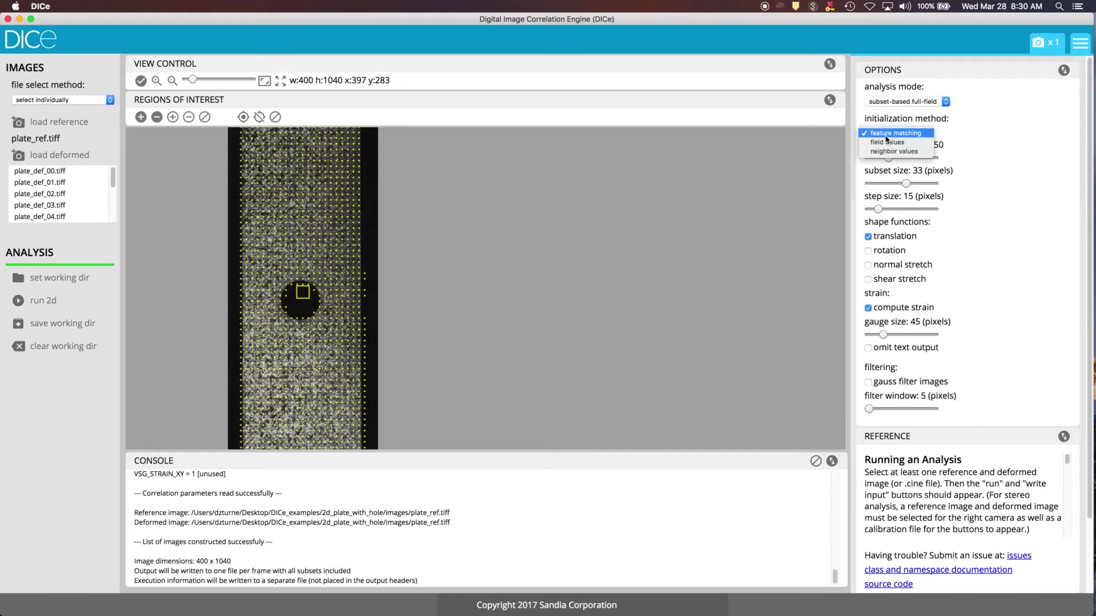
left_click(1006, 129)
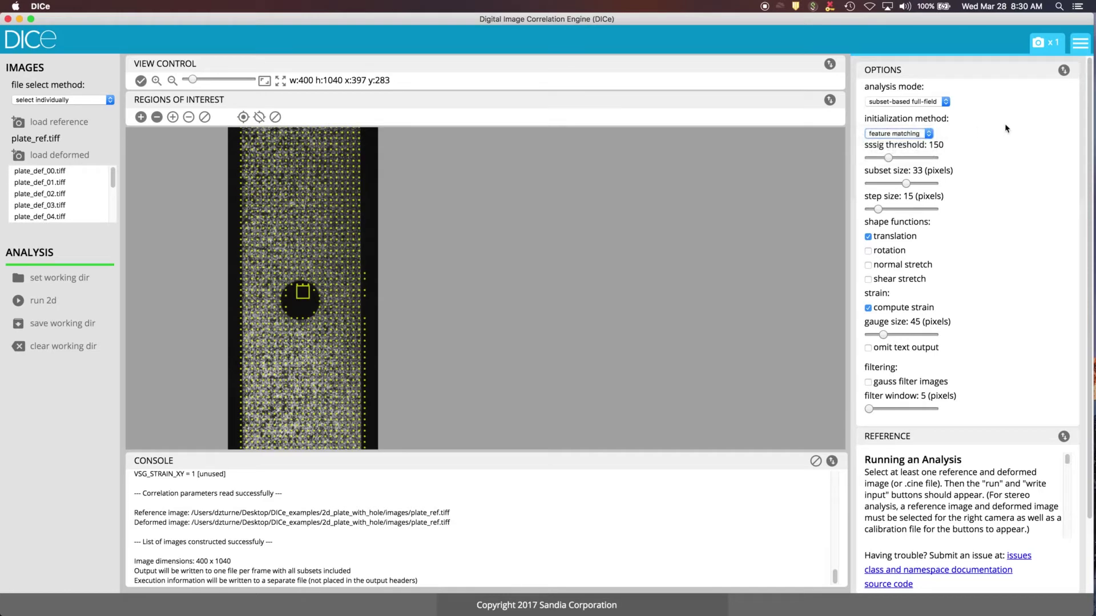
Enable normal stretch shape function, keep the 45-pixel strain gauge, and toggle omit text output.
left_click(868, 266)
left_click(882, 335)
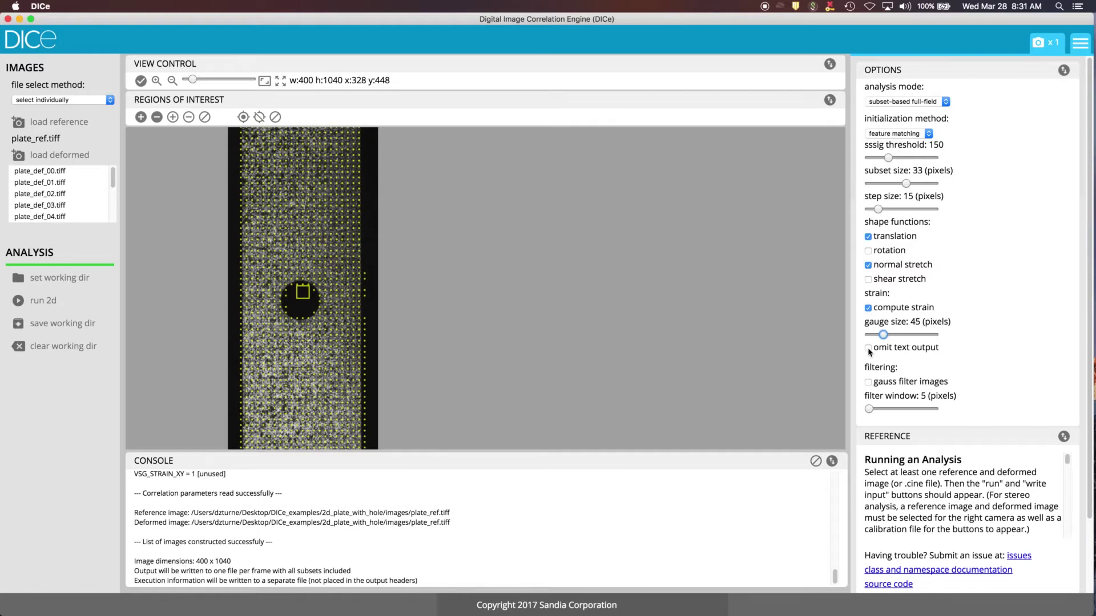
left_click(869, 349)
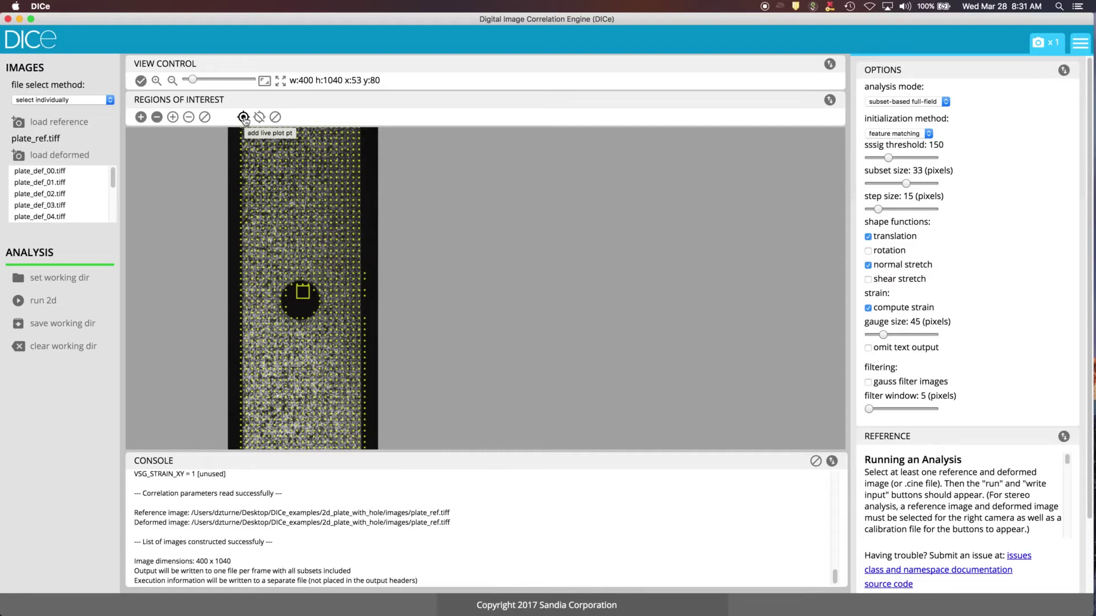
Place two live-plot points, one on the upper plate and one below the hole.
left_click(243, 118)
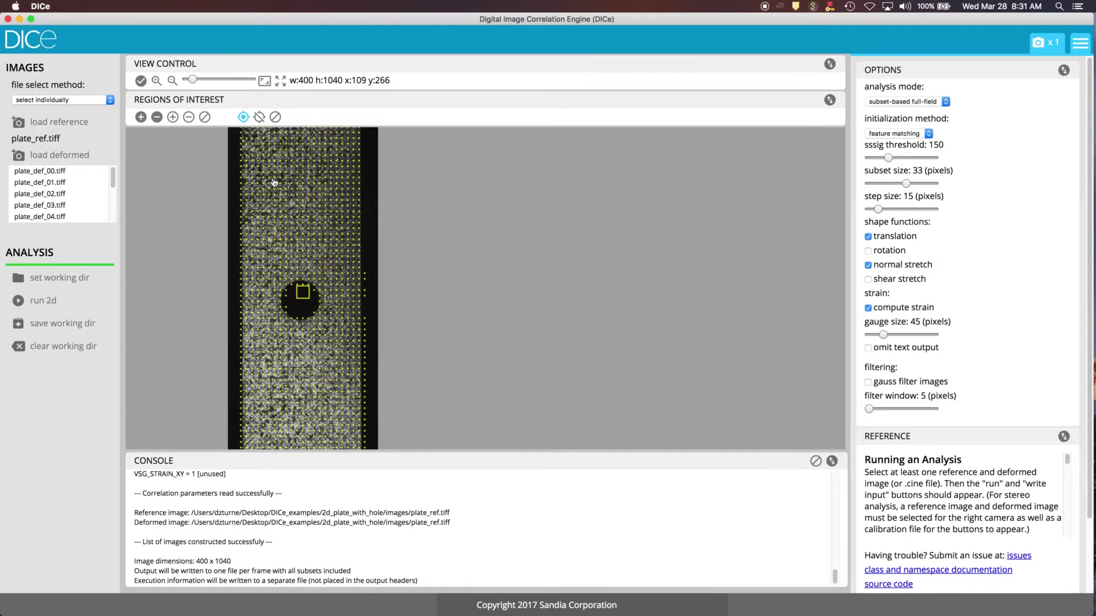
left_click(258, 171)
left_click(338, 394)
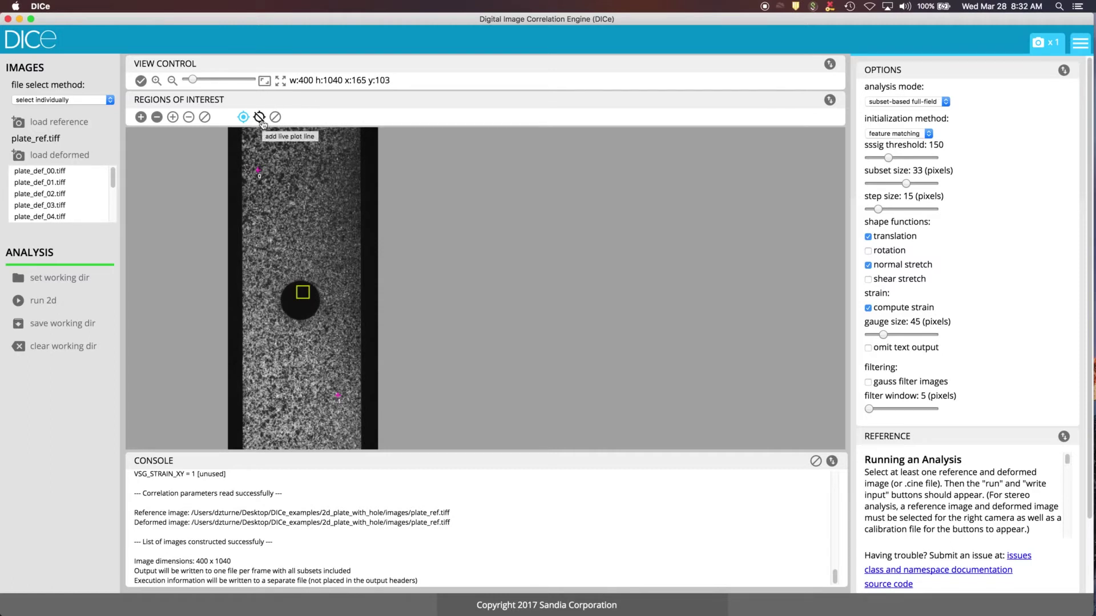
Add a live-plot line running from the hole's top edge up toward the plate top.
left_click(261, 122)
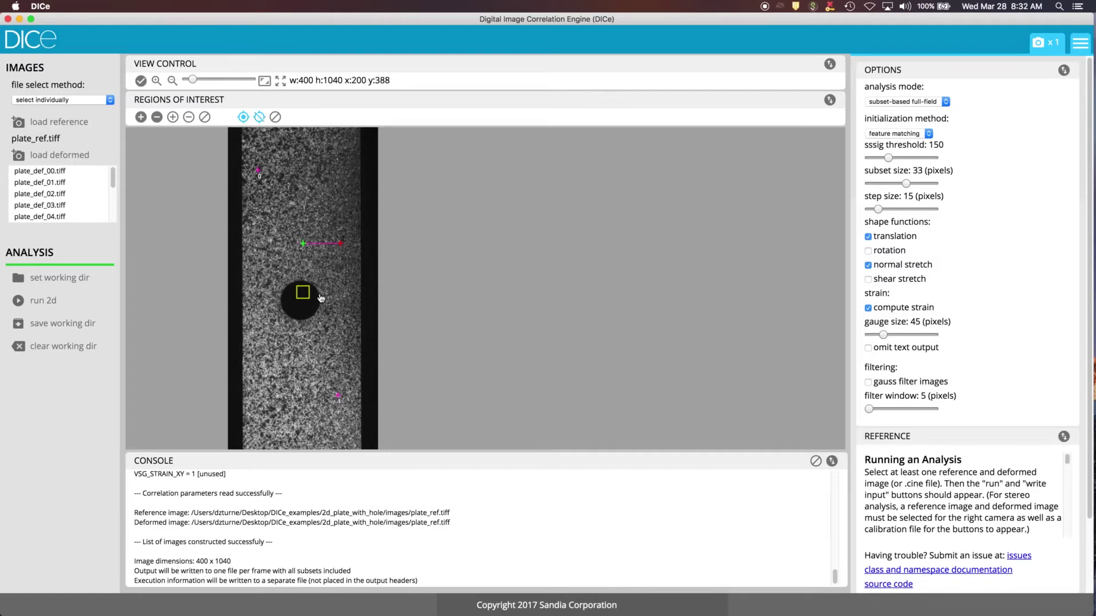
left_click_drag(303, 246, 303, 285)
left_click_drag(341, 247, 303, 158)
Draw a four-corner green region of interest below the hole.
left_click(141, 117)
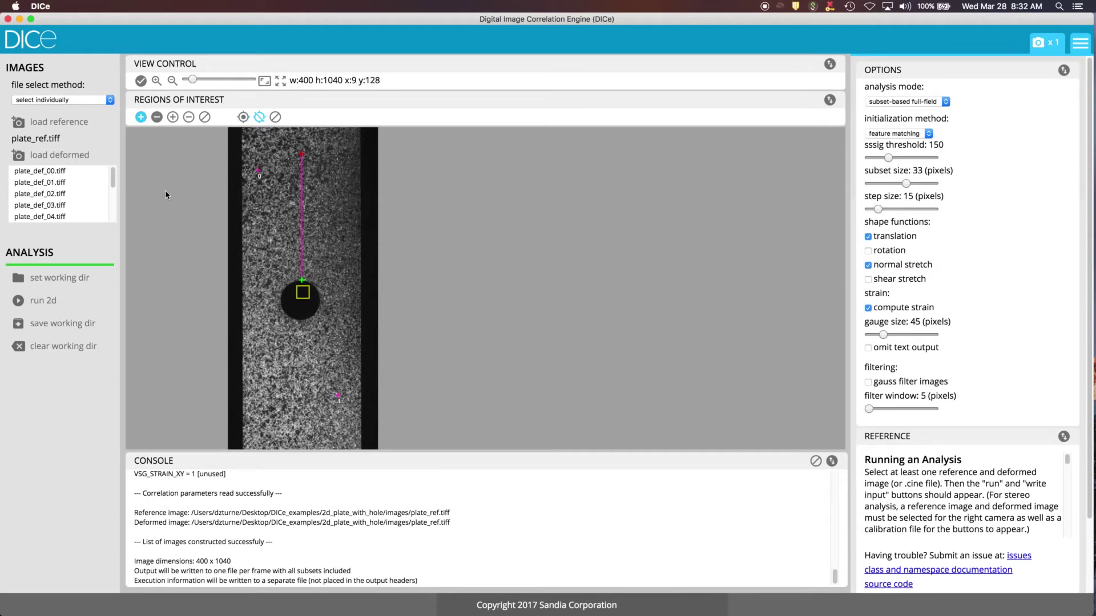
left_click(266, 364)
left_click(312, 353)
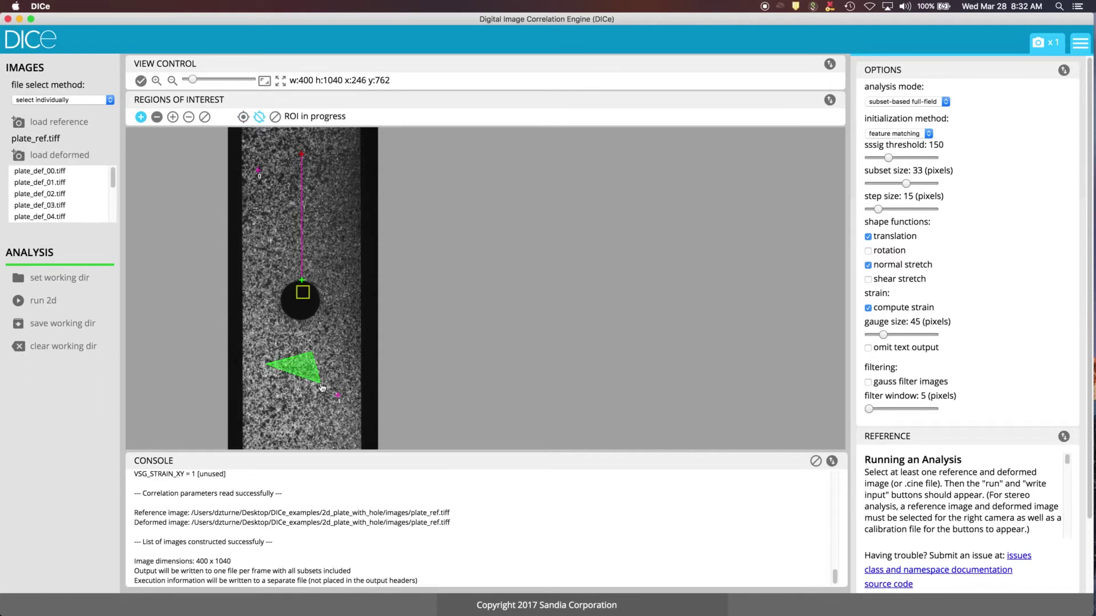
left_click(321, 382)
double_click(278, 411)
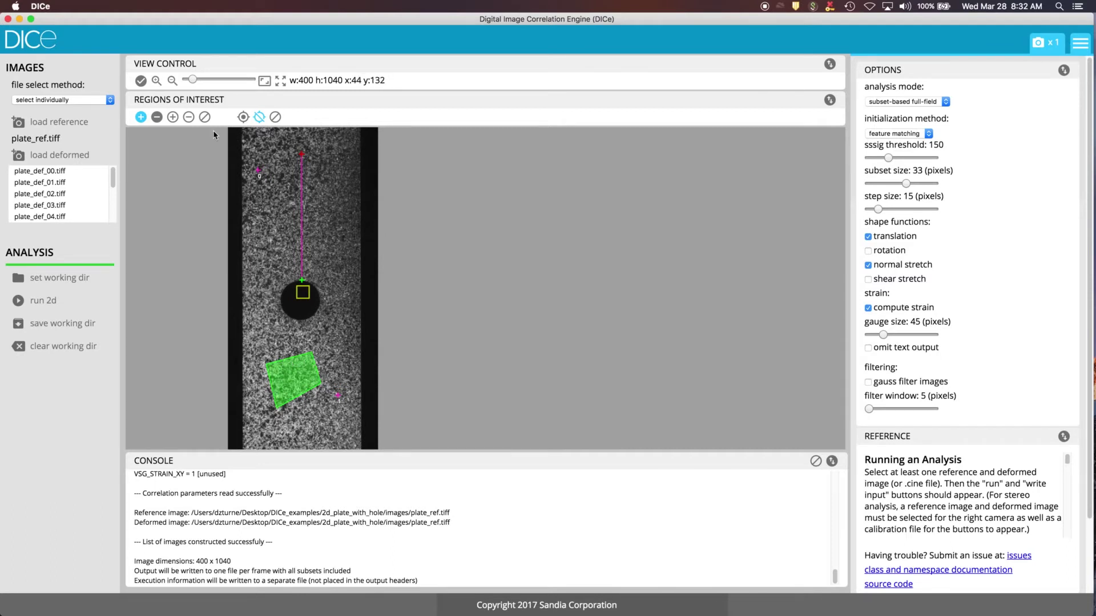
Cut a small four-corner exclusion area out of the green region.
left_click(173, 118)
left_click(289, 374)
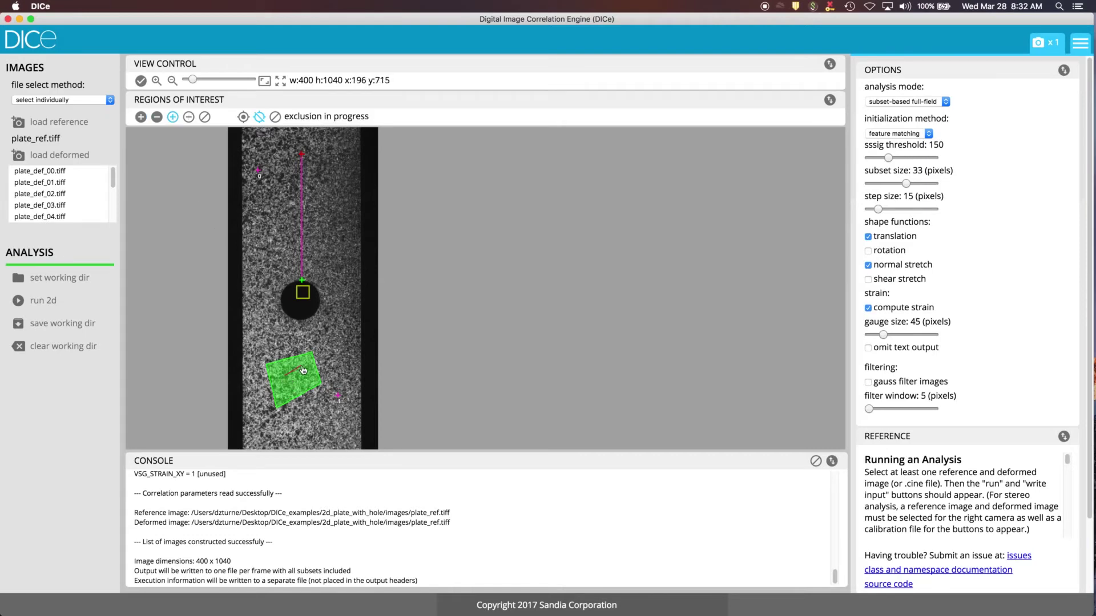
left_click(302, 367)
left_click(308, 379)
double_click(291, 388)
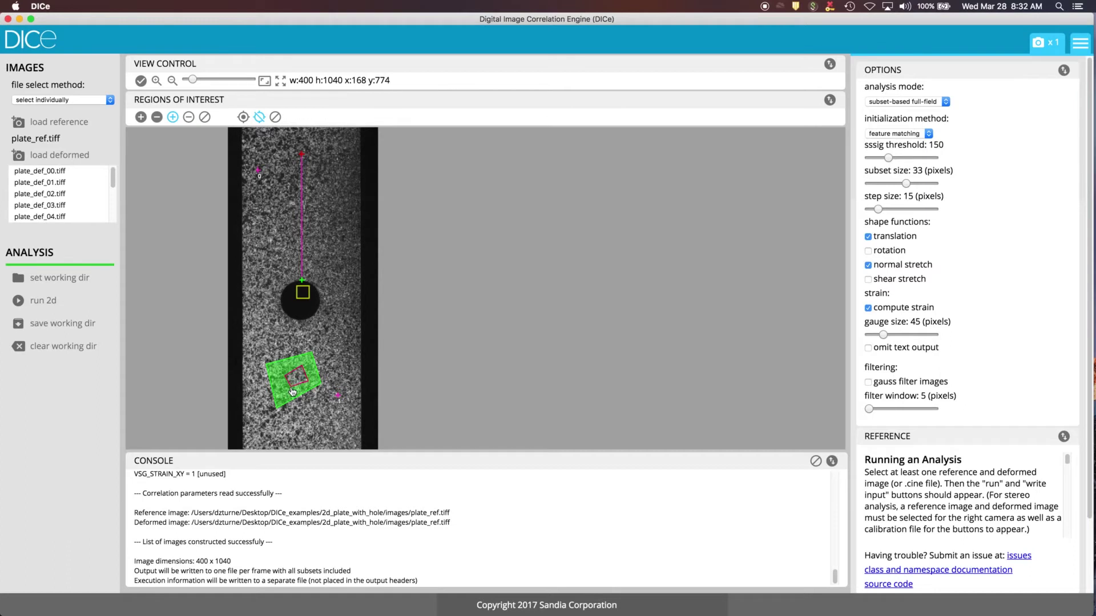
left_click(173, 117)
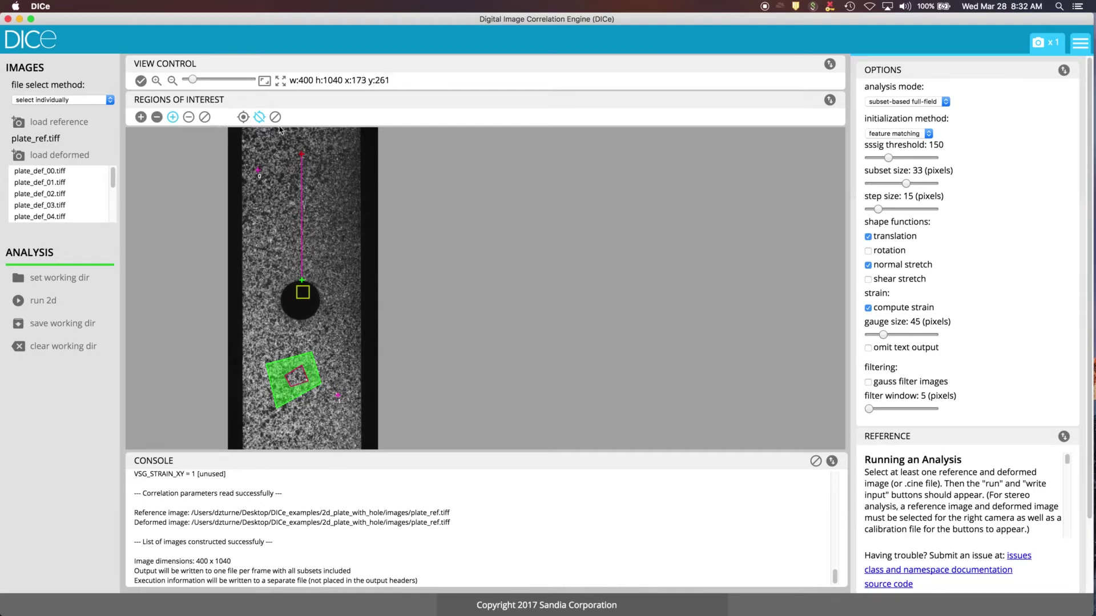
Clear all included and excluded regions from the plate image and confirm the reset.
left_click(205, 117)
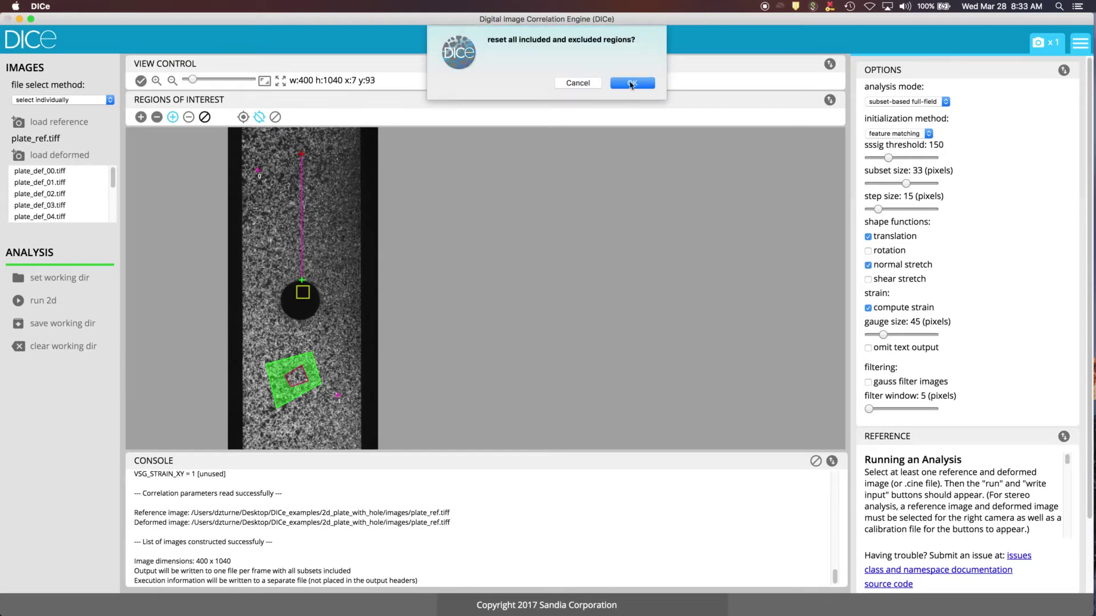
left_click(630, 84)
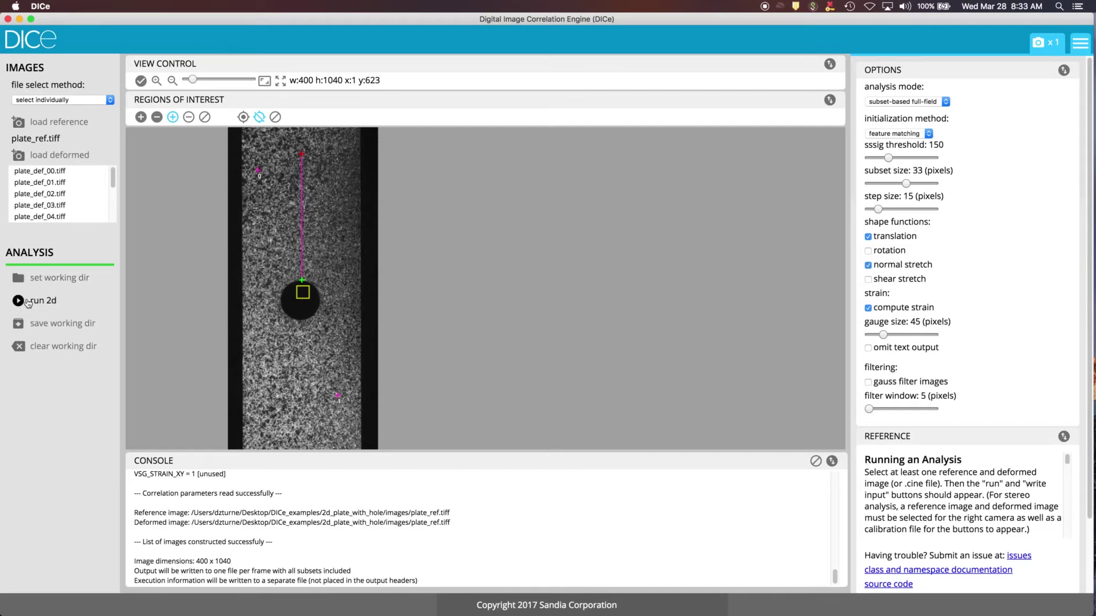
Save the working-directory input files, then run the 2D analysis, allowing it to overwrite previous results.
left_click(46, 330)
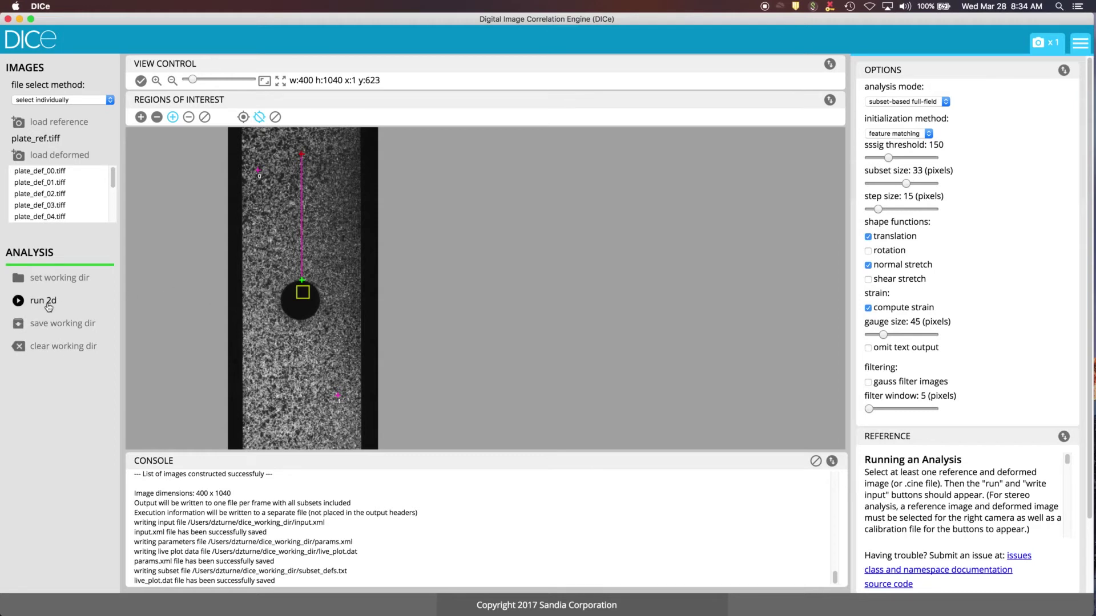
left_click(48, 302)
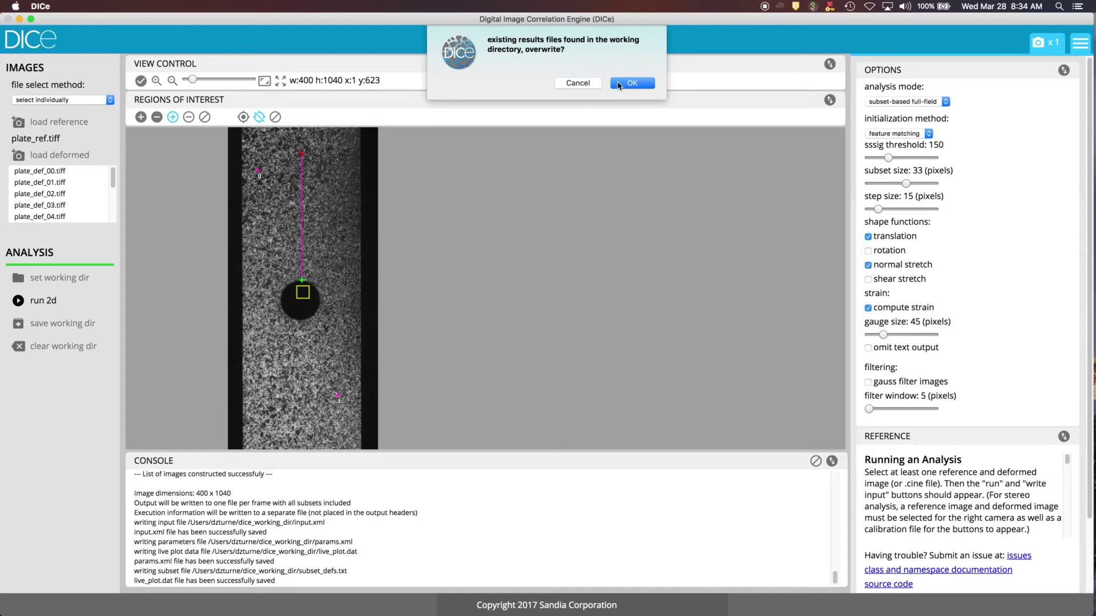
left_click(628, 83)
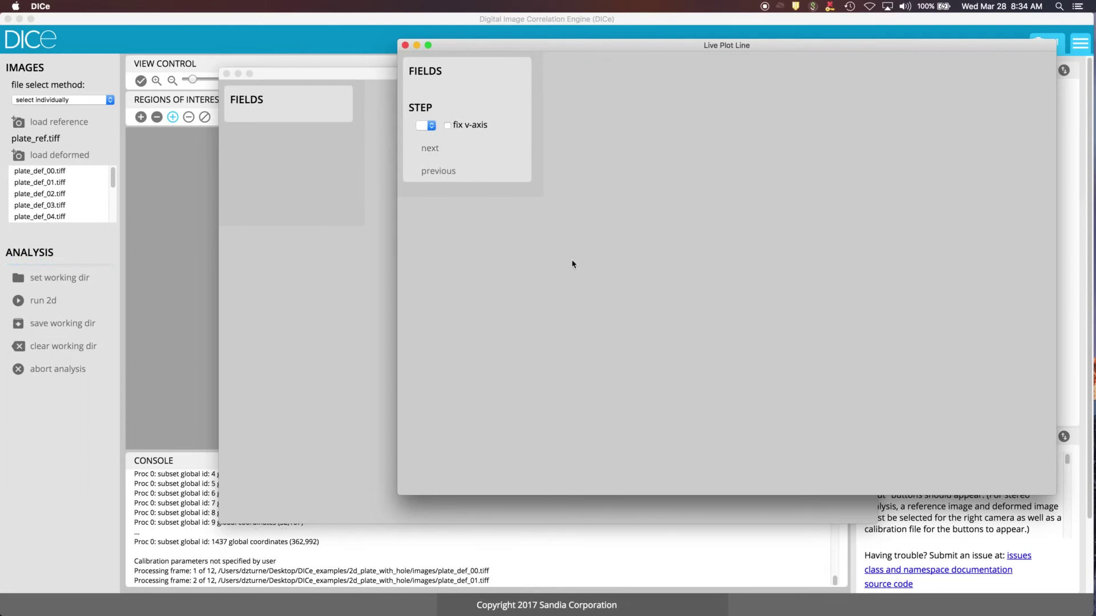
Chart DISPLACEMENT_Y in Live Plot Line and VSG_STRAIN_YY for both points in Live Plot.
left_click_drag(375, 70, 257, 97)
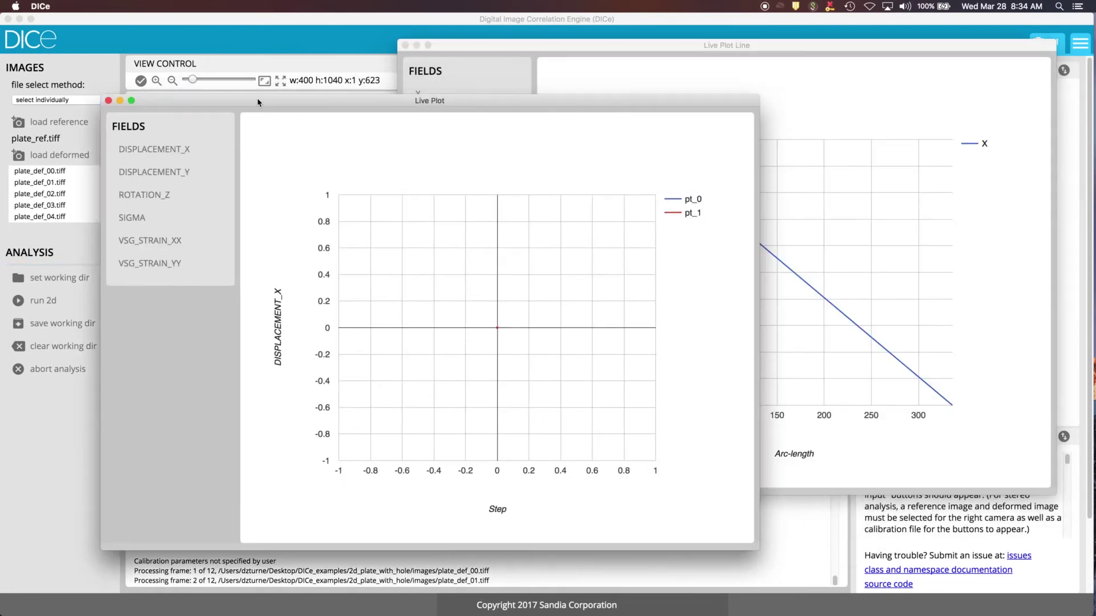
left_click(899, 45)
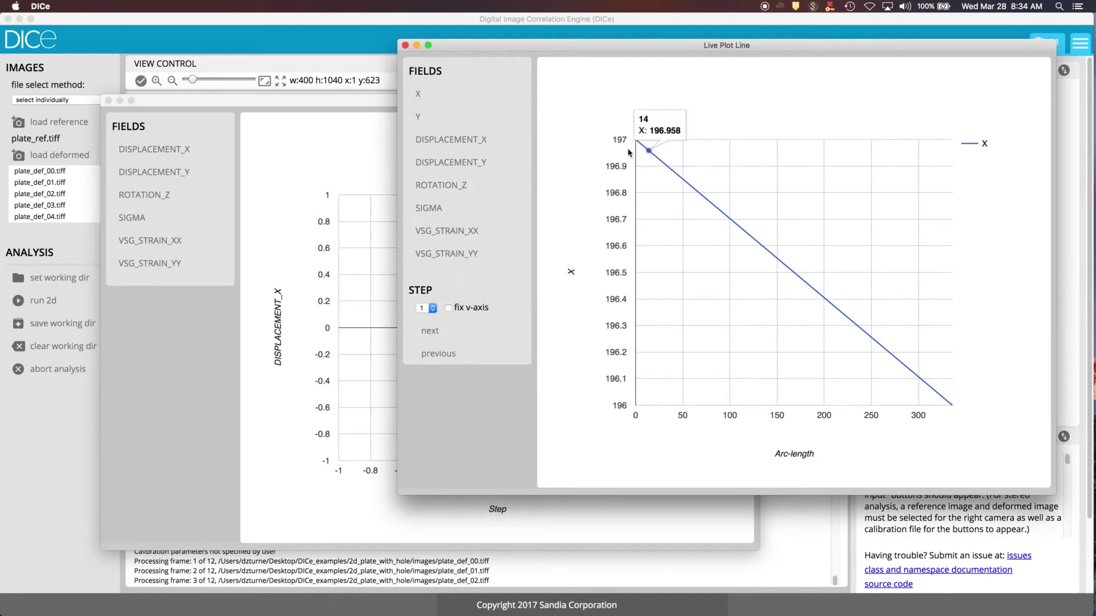
left_click(455, 165)
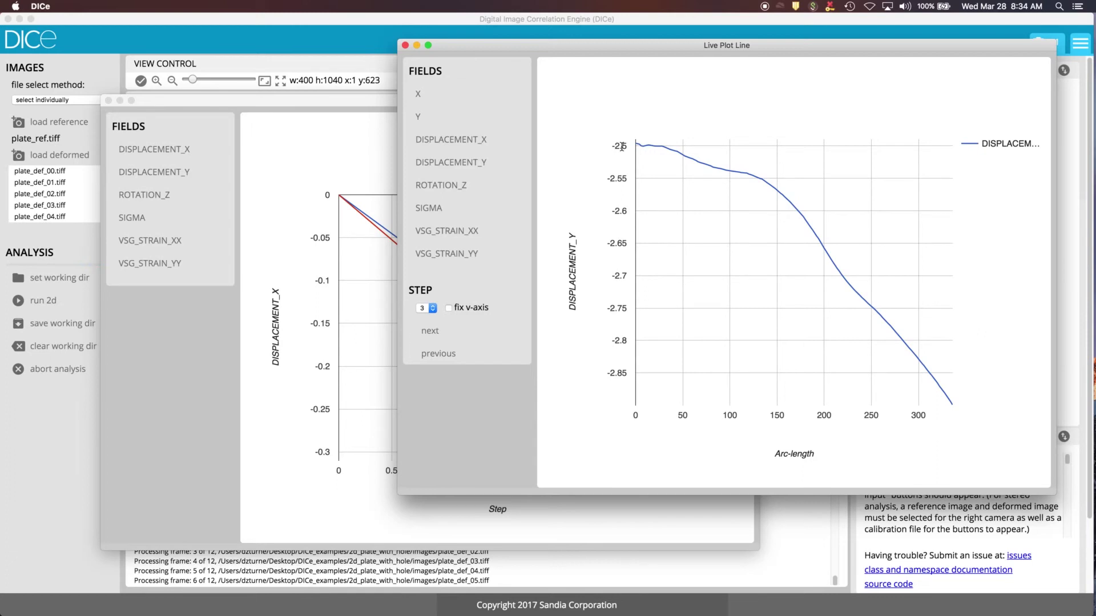
left_click(248, 104)
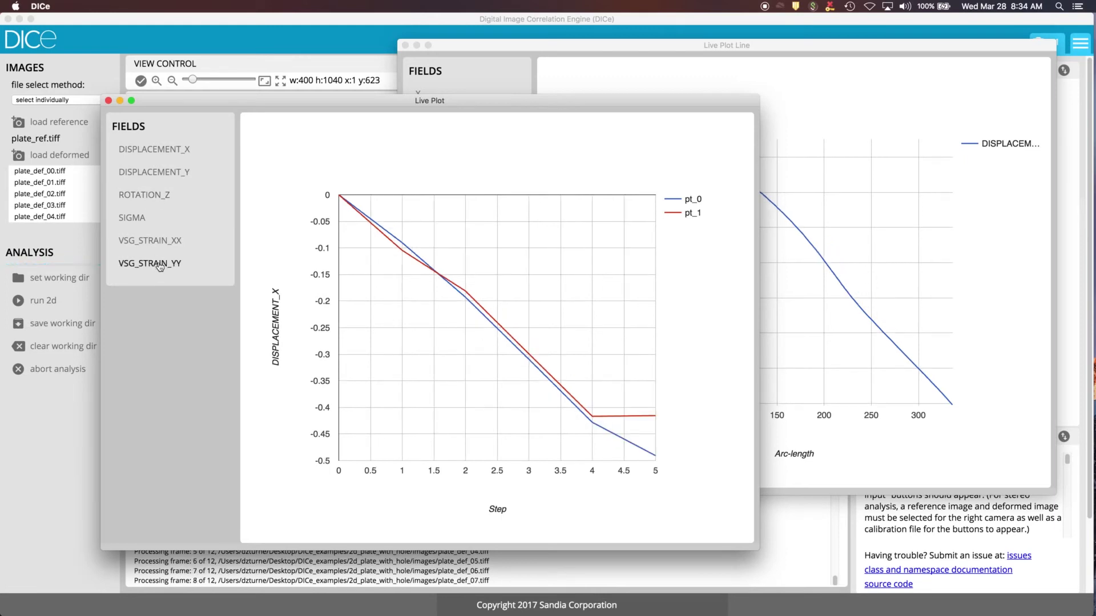
left_click(159, 265)
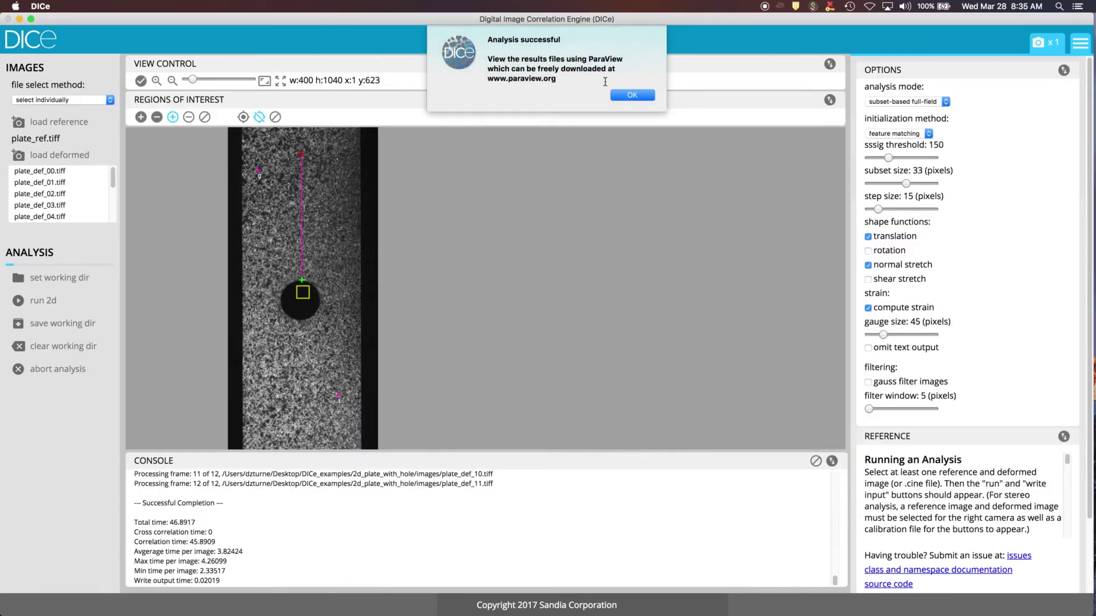
Dismiss the Analysis successful message and bring the VSG_STRAIN_YY Live Plot window forward.
left_click(632, 95)
key("ctrl+Up")
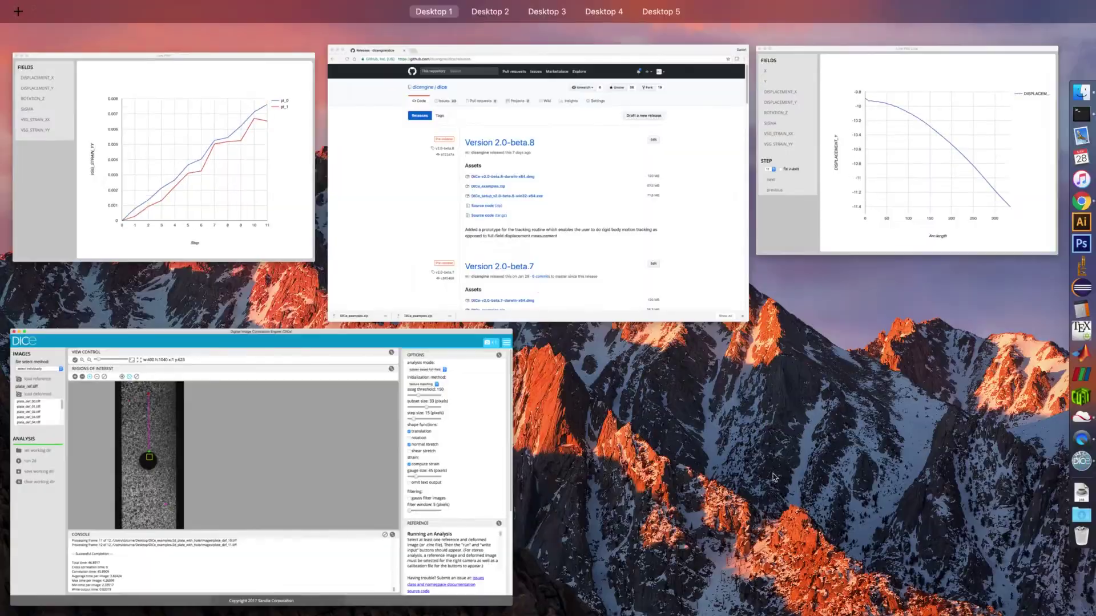
key("ctrl+Up")
key("ctrl+Up")
left_click(777, 154)
key("ctrl+Up")
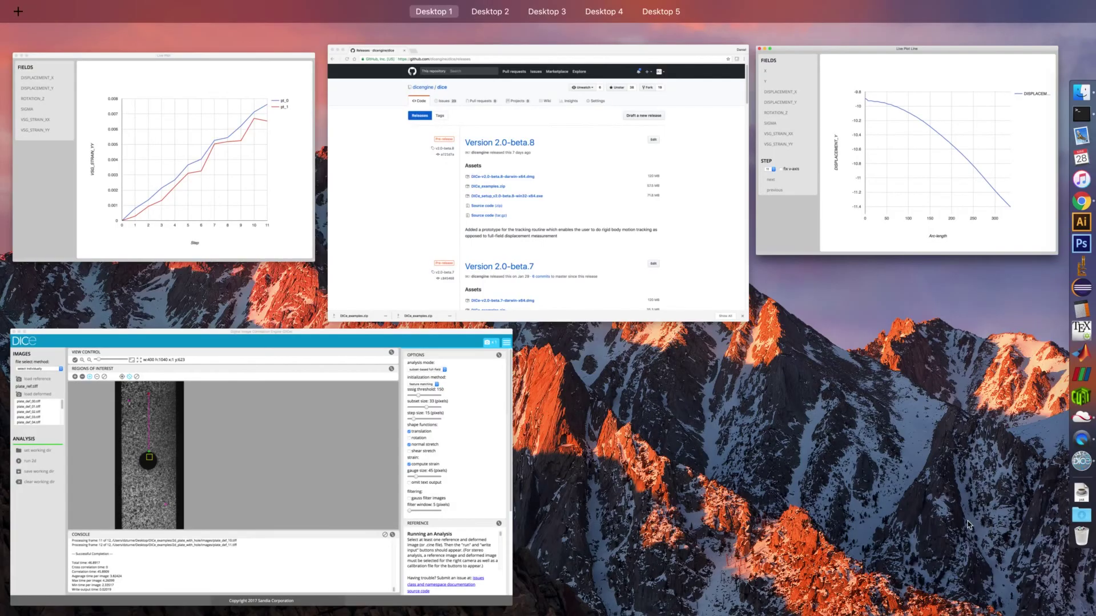
left_click(177, 174)
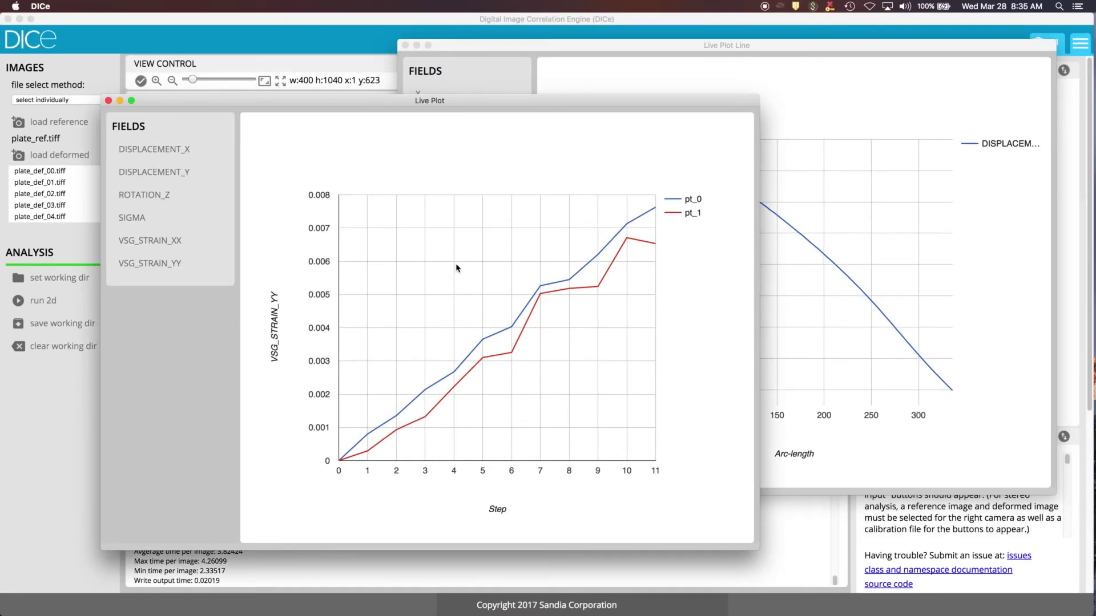
Close the Live Plot and Live Plot Line windows, reveal the Working Directory, and launch ParaView.
left_click(109, 101)
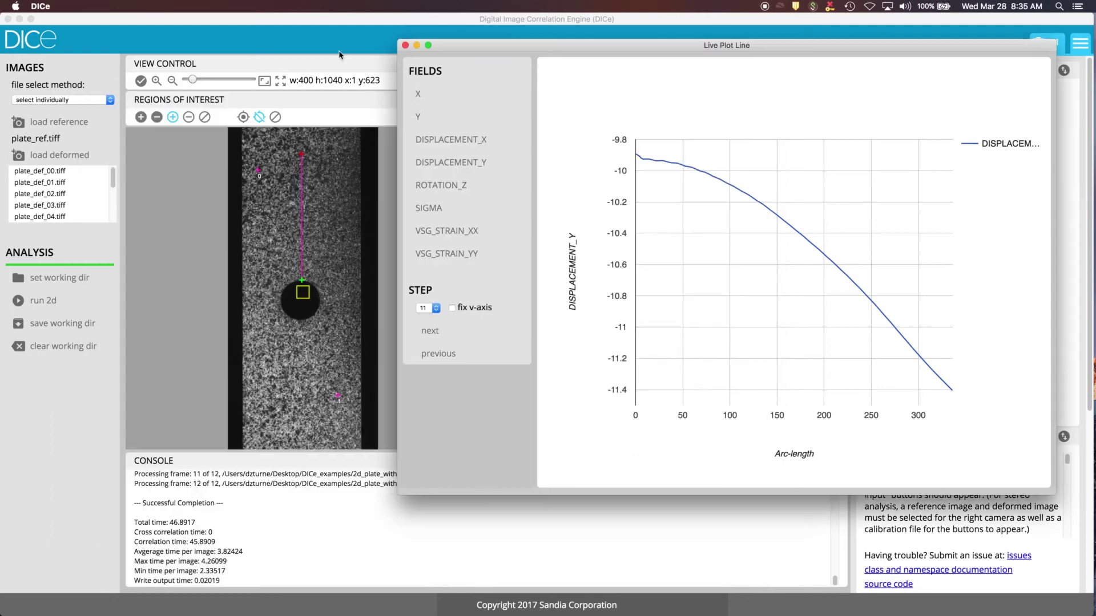
left_click(406, 46)
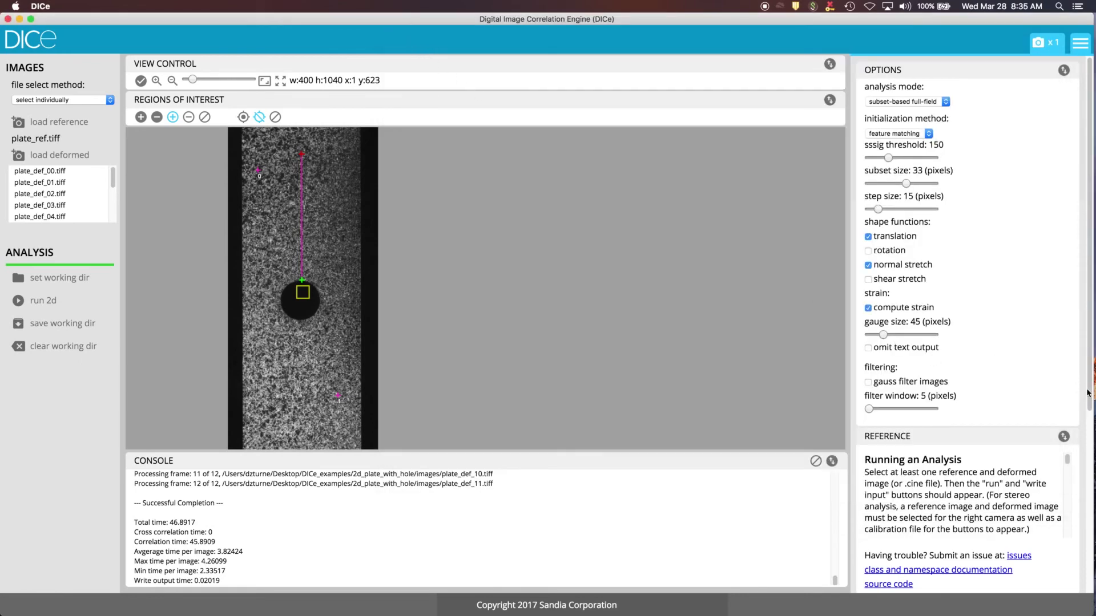
left_click_drag(1088, 393, 1088, 575)
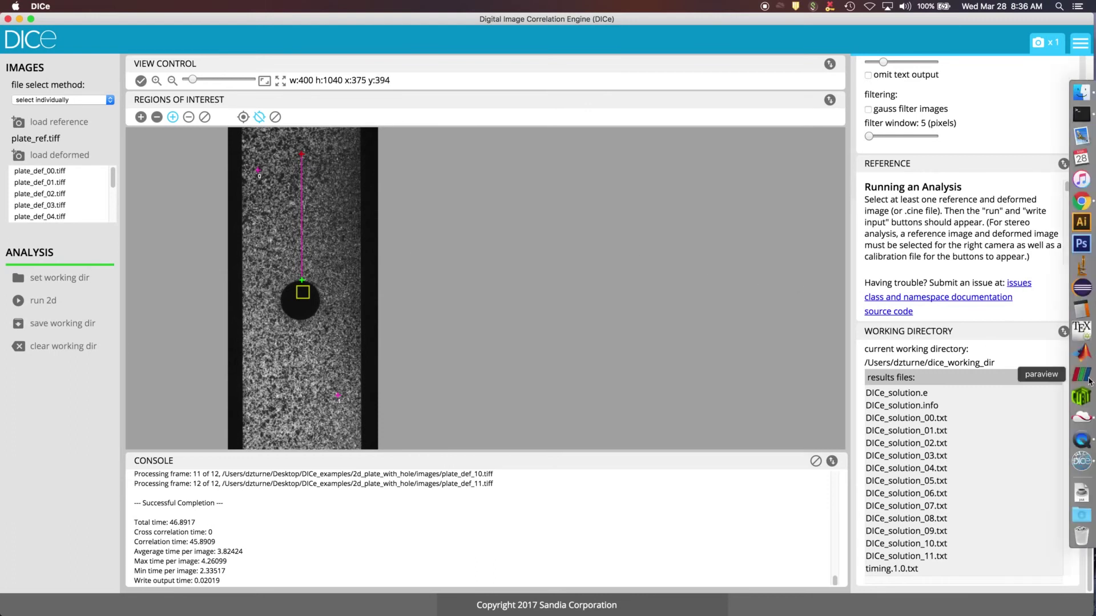
left_click(1090, 382)
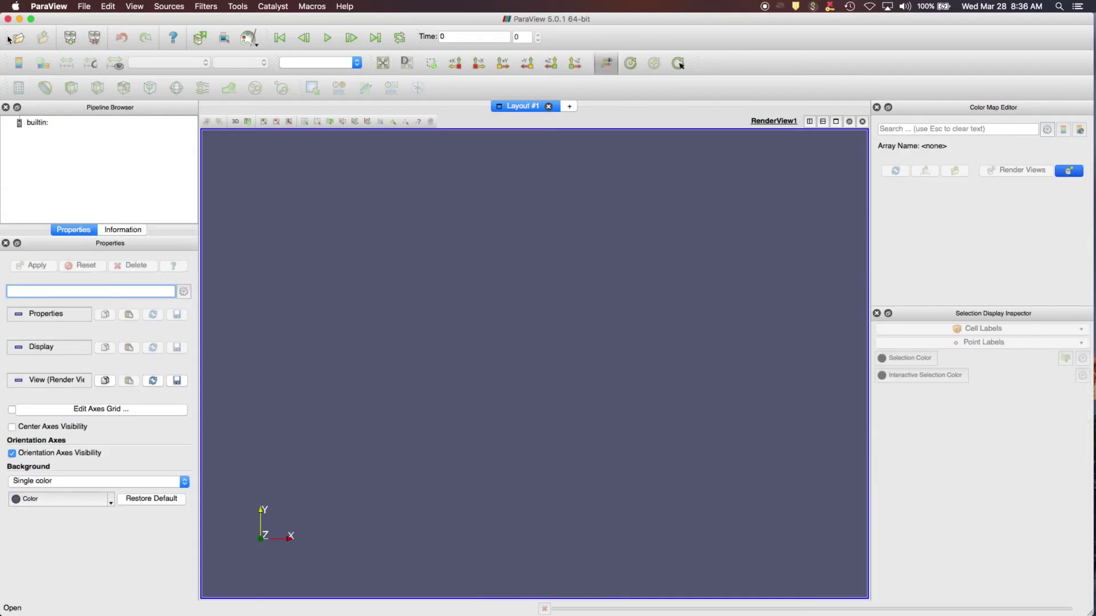
Open DICe_solution.e from the DICe results bookmark folder in ParaView.
left_click(18, 38)
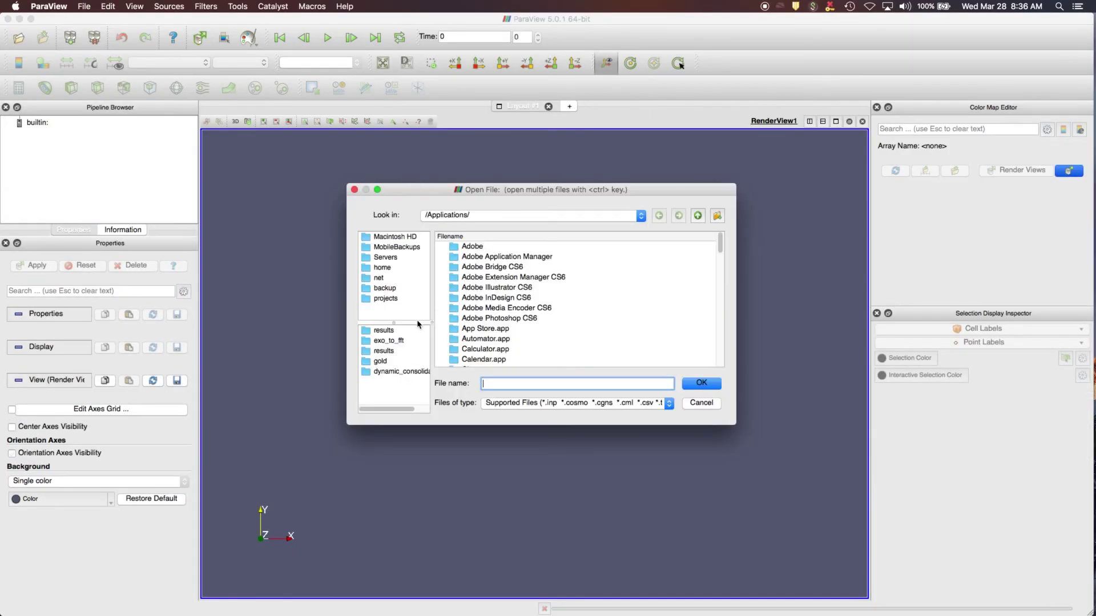
left_click(397, 331)
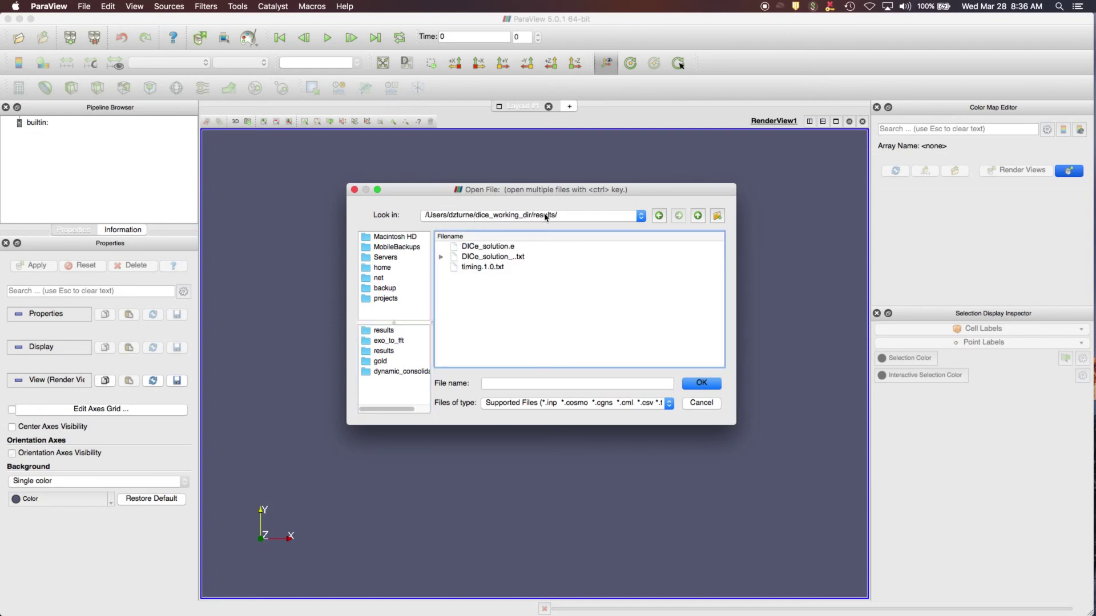
left_click(492, 249)
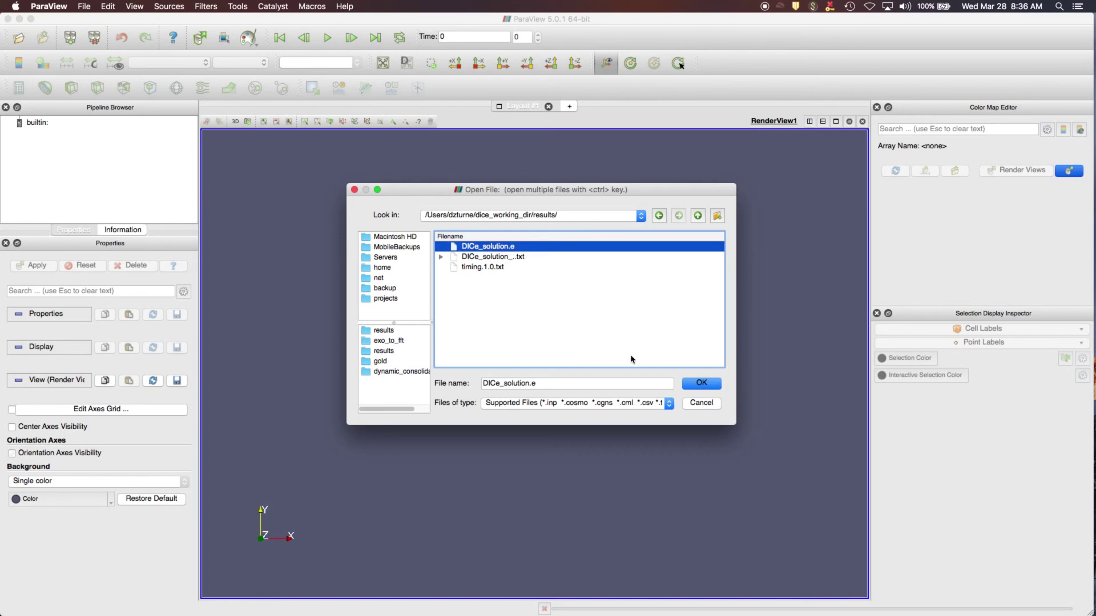
left_click(696, 386)
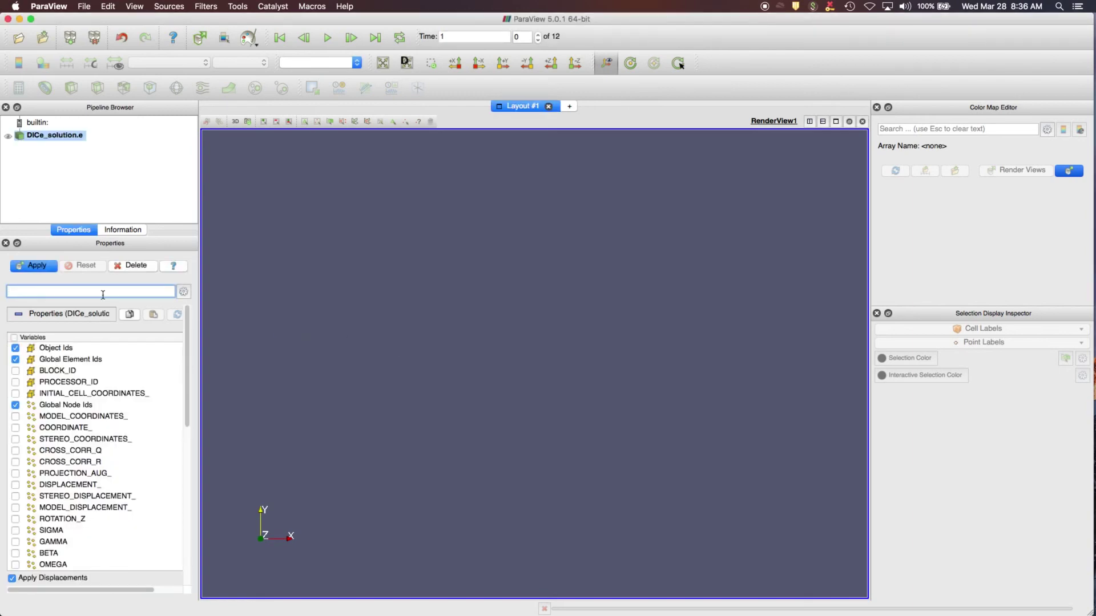
Select all variables of DICe_solution.e and Apply to render the subset point grid.
left_click(14, 337)
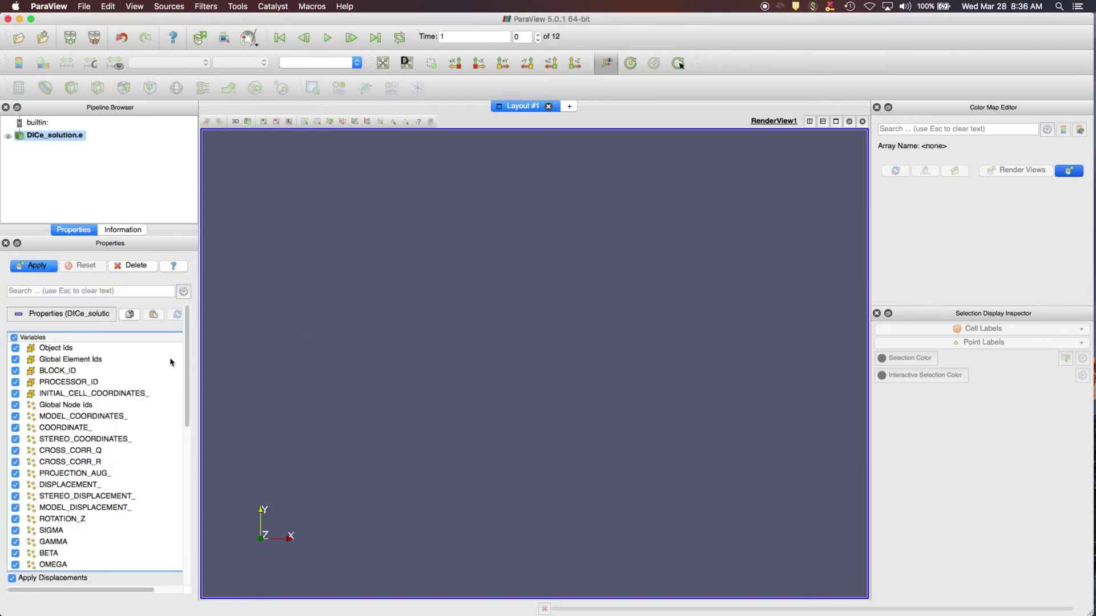
scroll(187, 362, "down", 5)
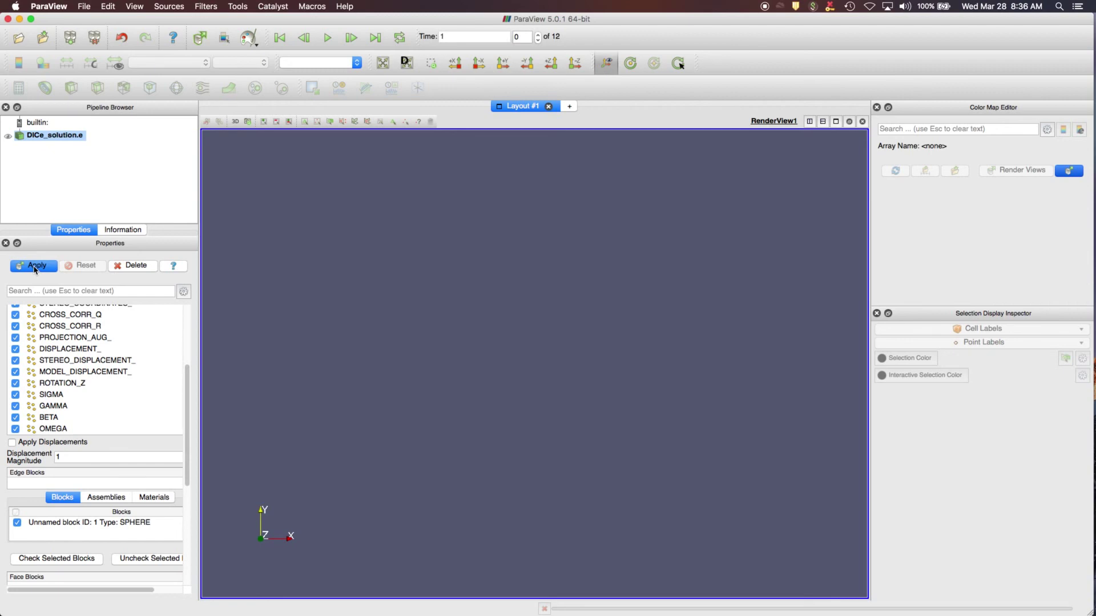
scroll(100, 360, "up", 5)
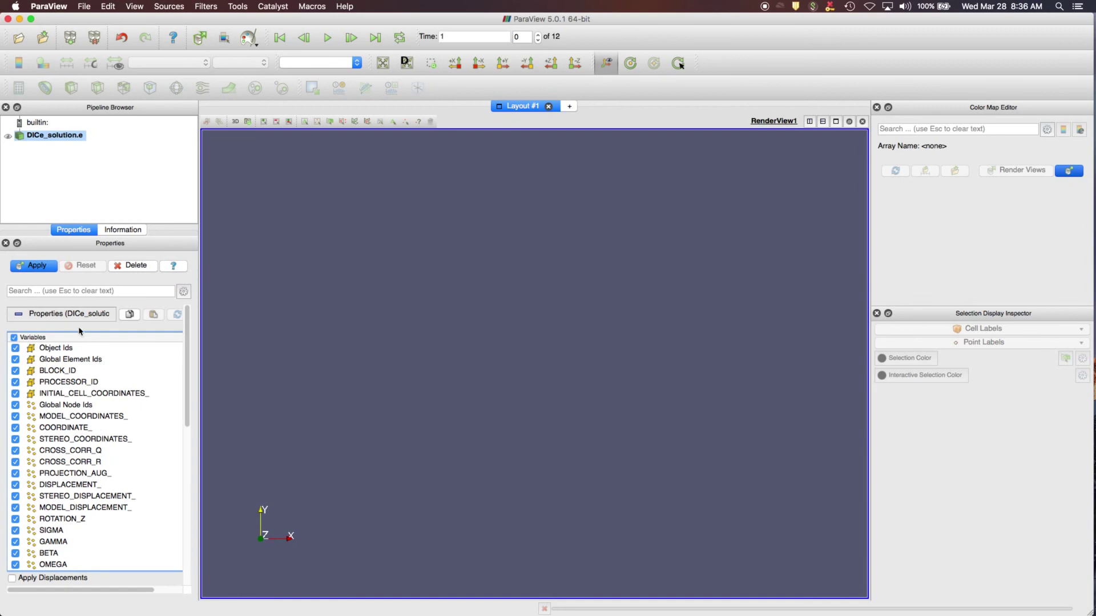
left_click(37, 267)
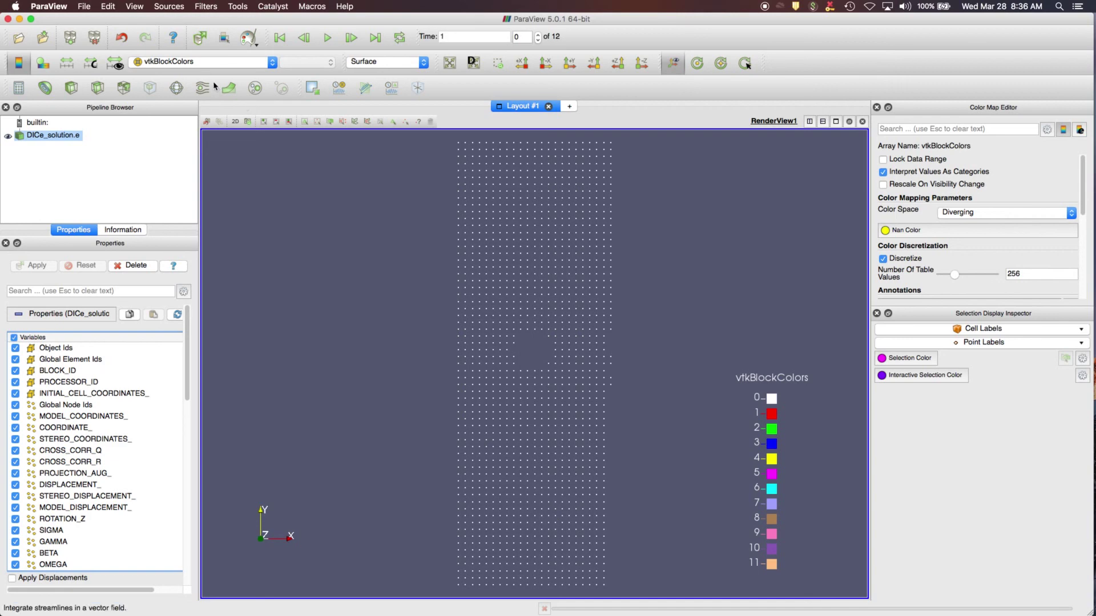
Add a Delaunay 2D filter to the DICe points and apply it.
left_click(205, 6)
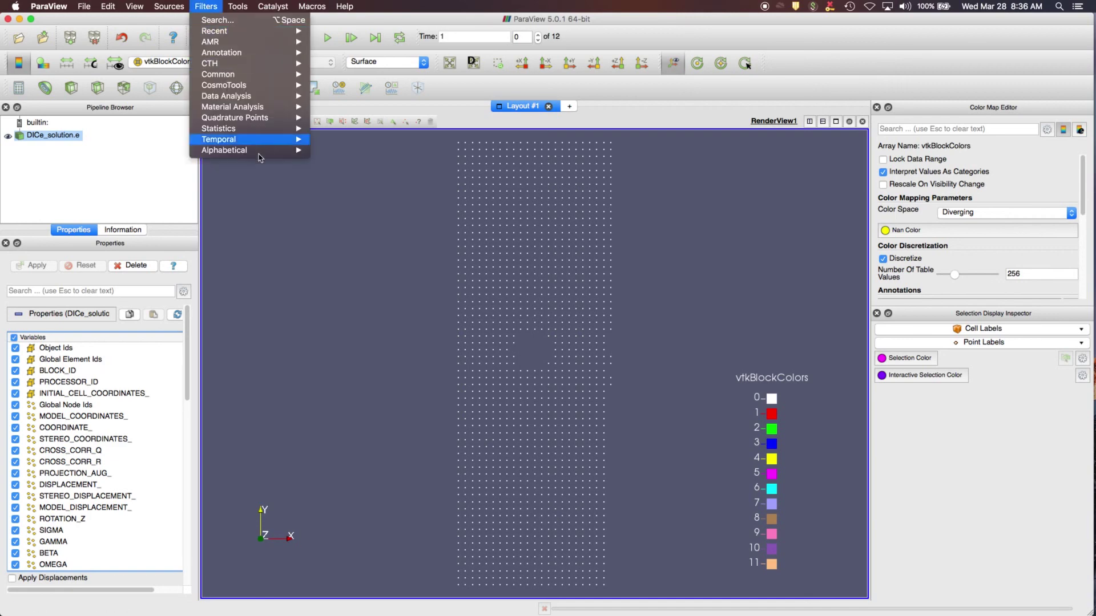
mouse_move(258, 152)
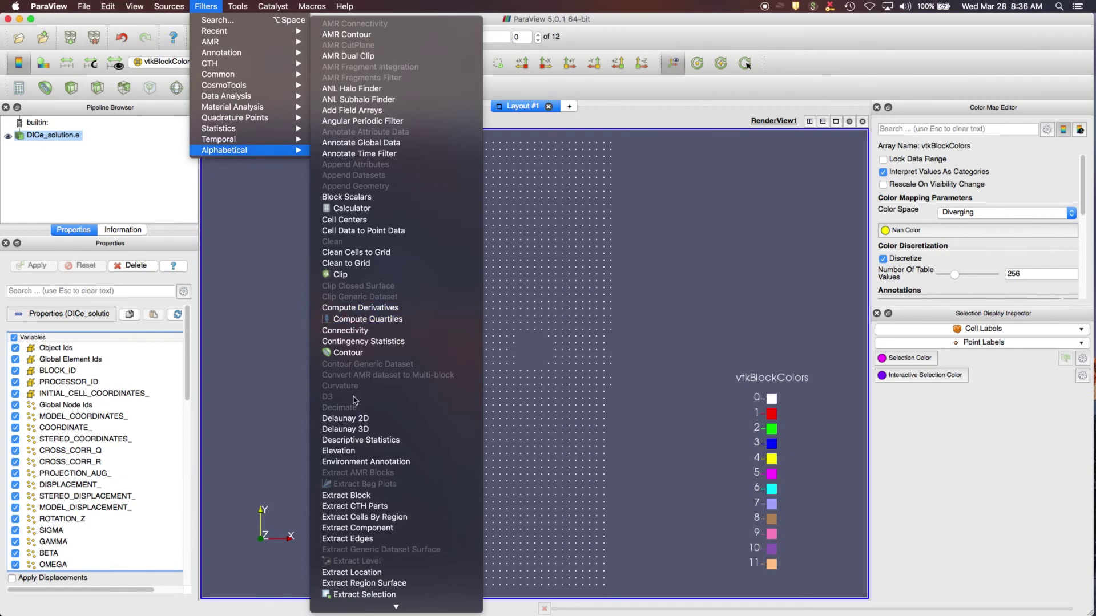
left_click(353, 420)
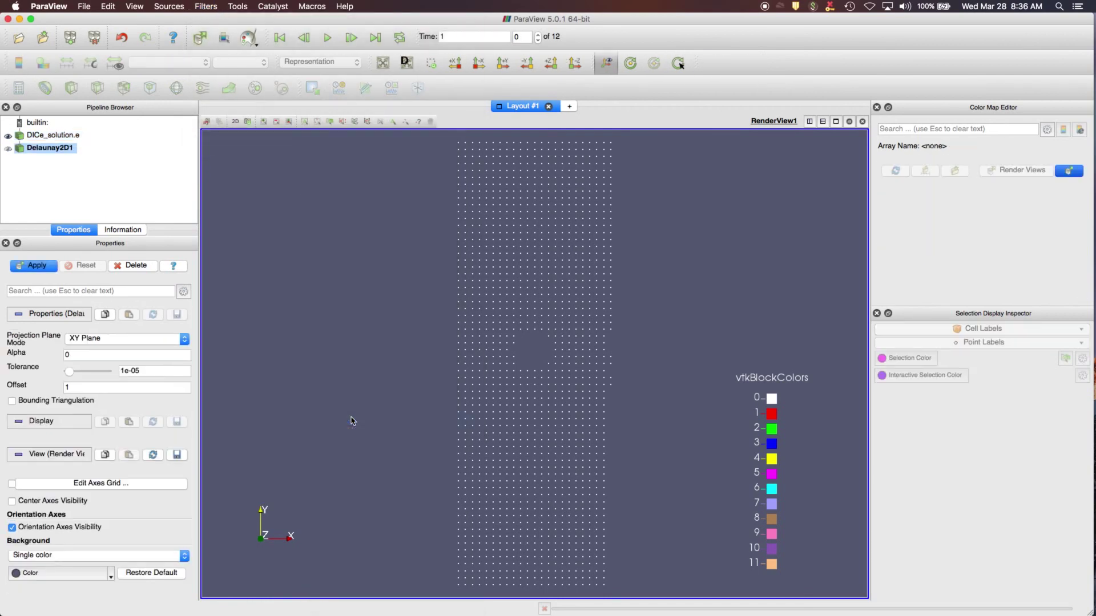
left_click(20, 264)
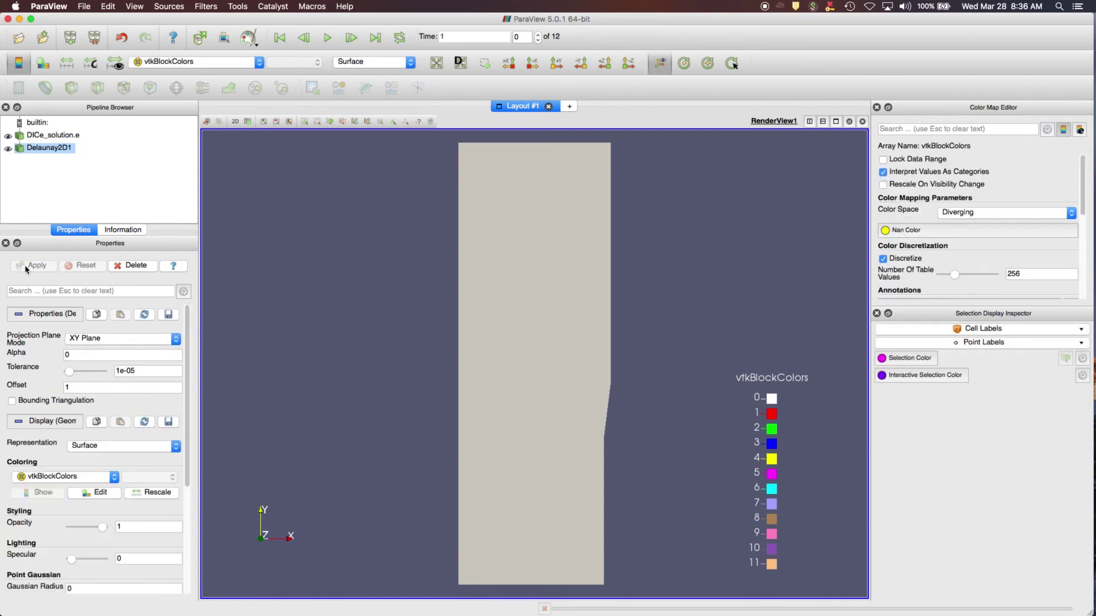
Show the mesh as Surface With Edges and reapply with Alpha set to 20.
left_click(396, 64)
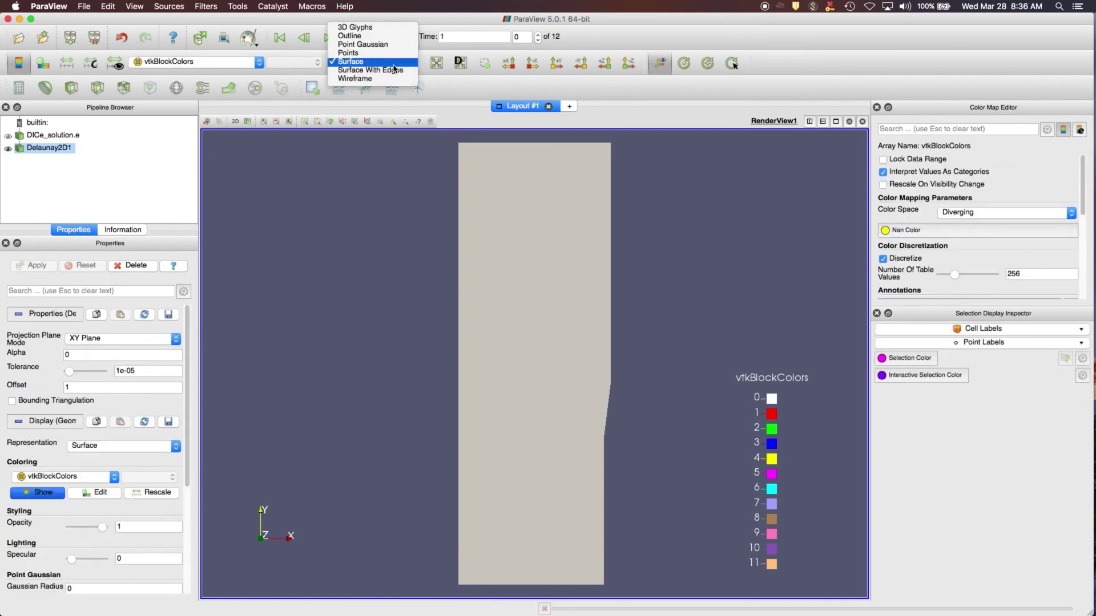
left_click(394, 73)
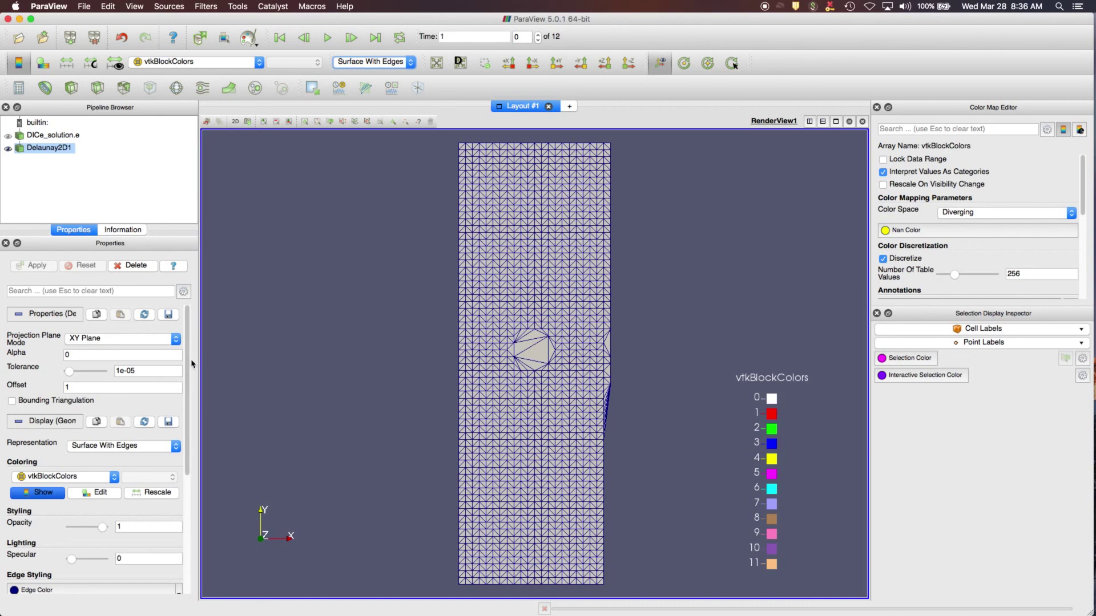
scroll(189, 363, "down", 2)
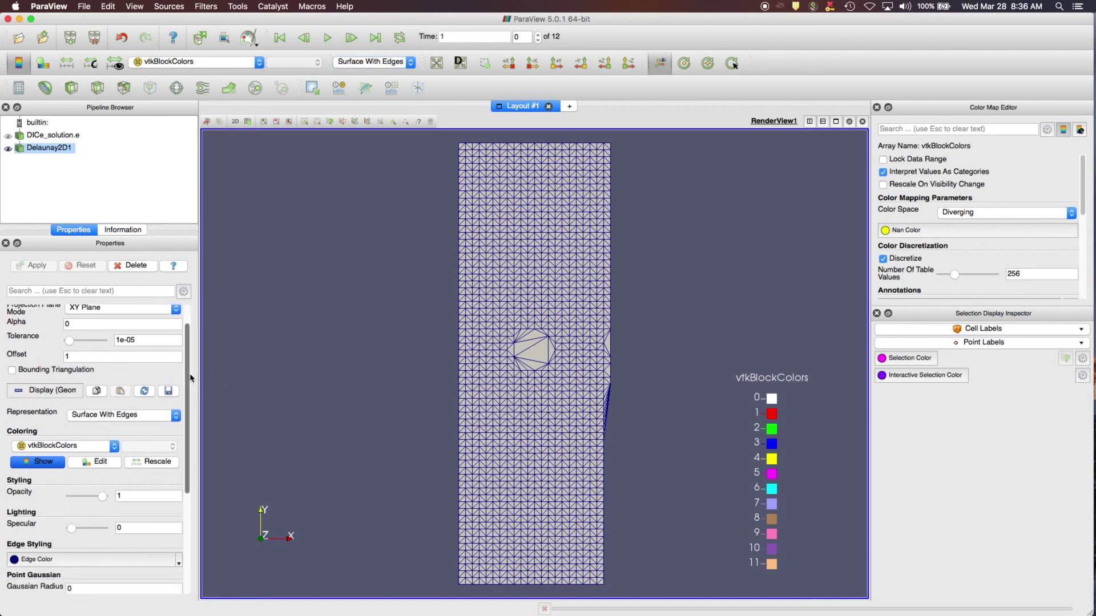
scroll(130, 344, "up", 1)
left_click(63, 344)
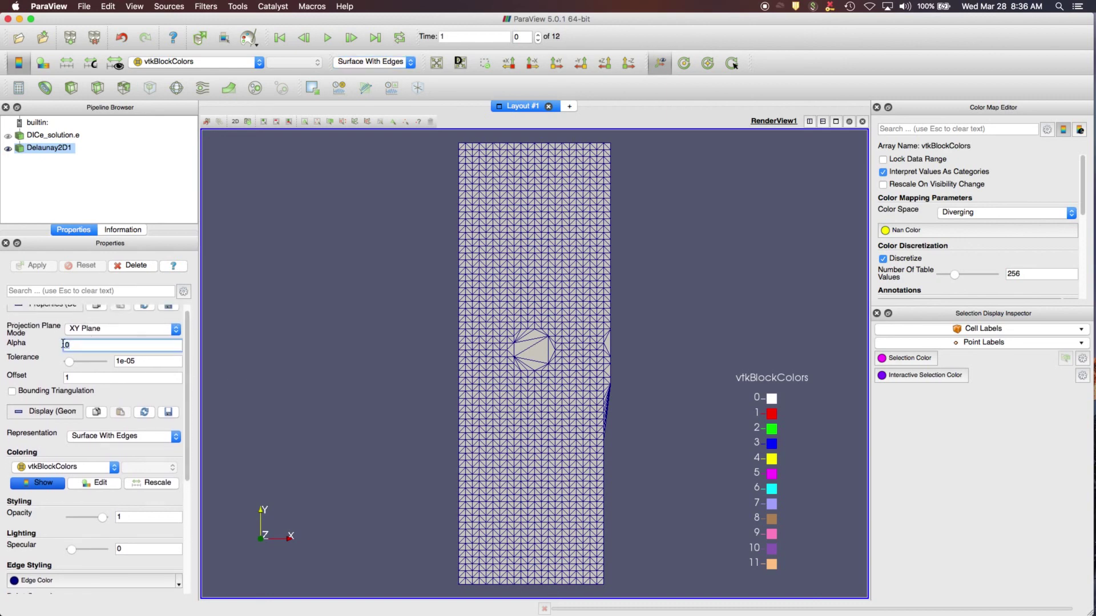
type("2")
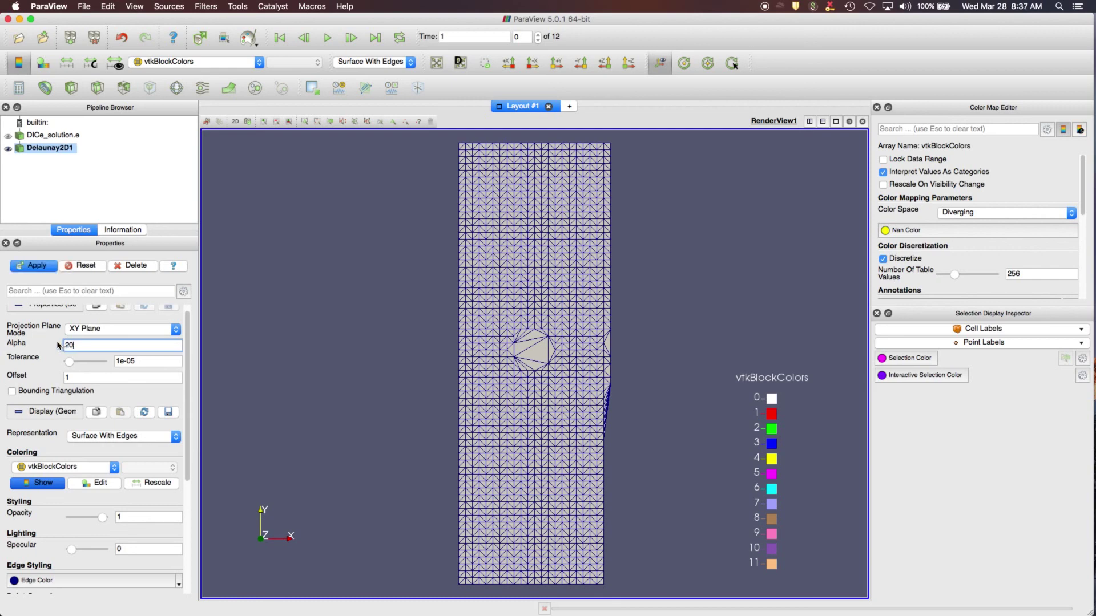
left_click(38, 267)
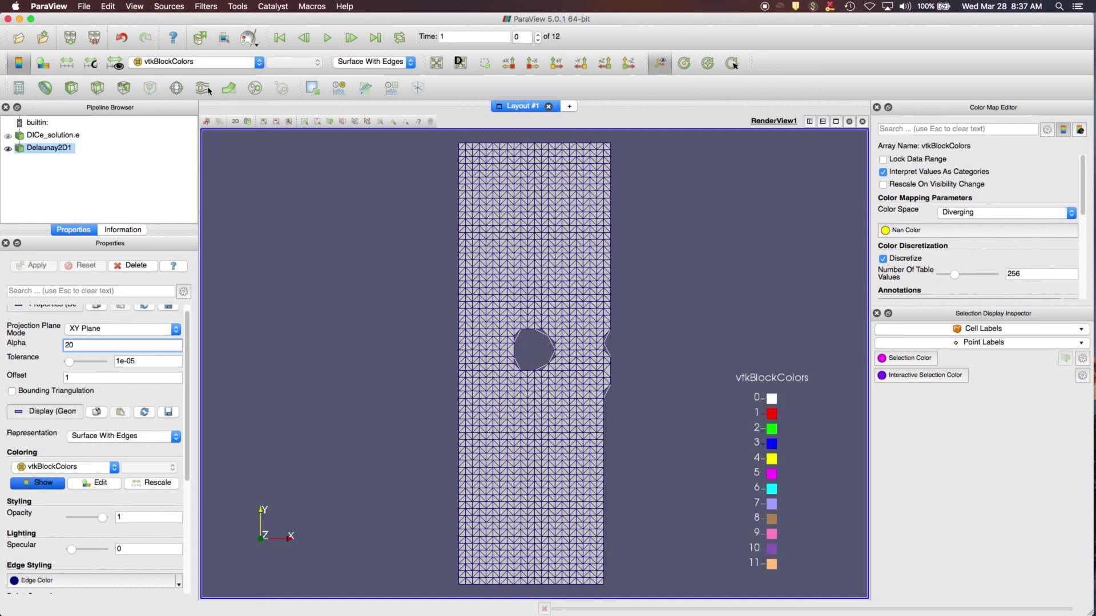
left_click(198, 63)
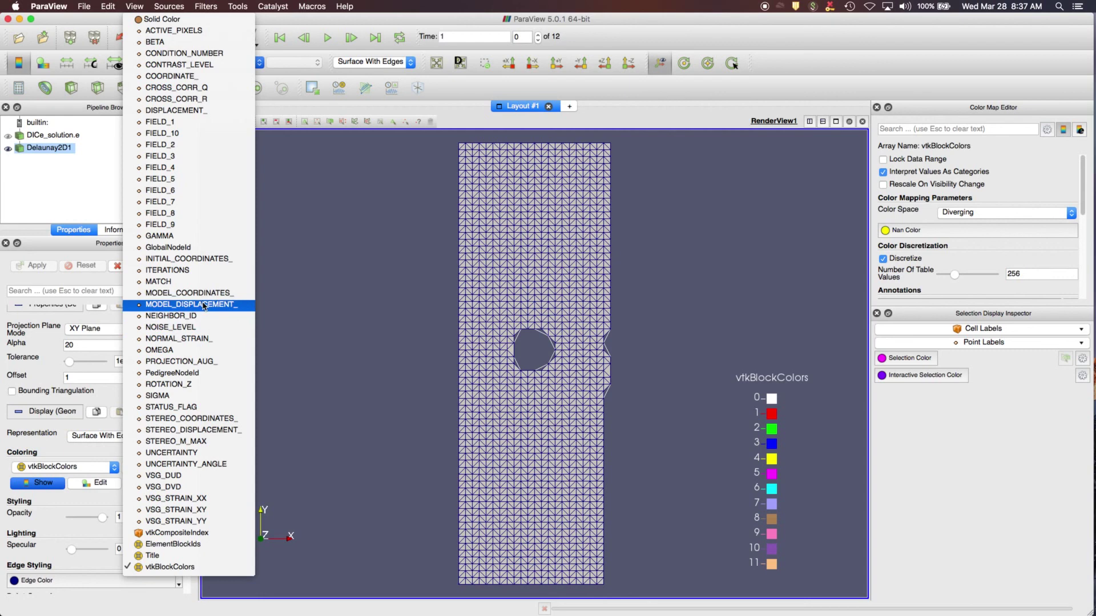
Colour the mesh by DISPLACEMENT_ Y at the last time step, rescaled to its data range.
left_click(175, 111)
left_click(291, 61)
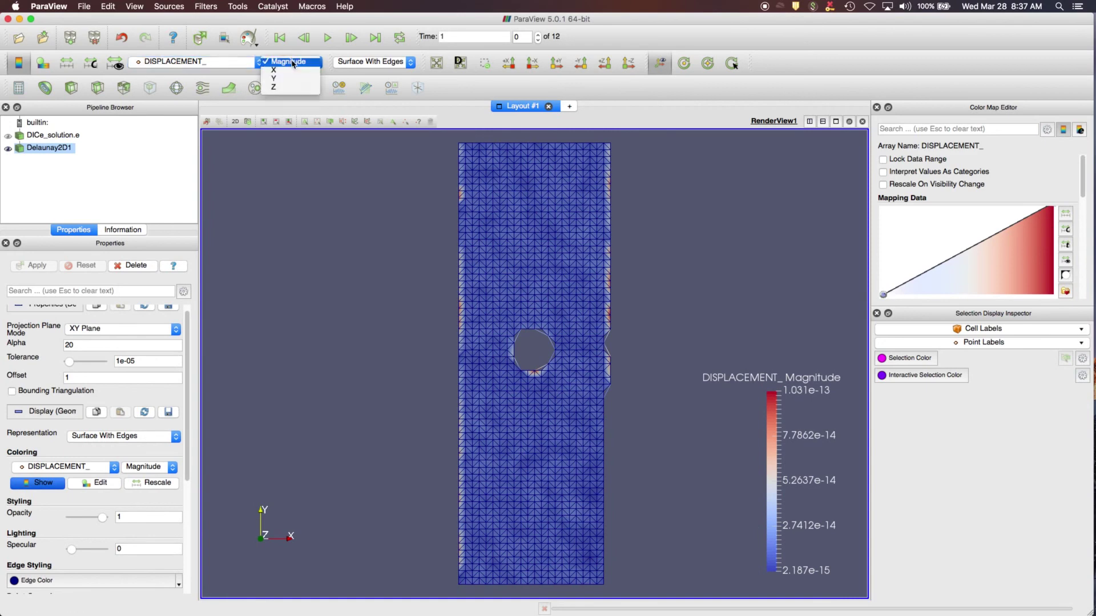
left_click(293, 79)
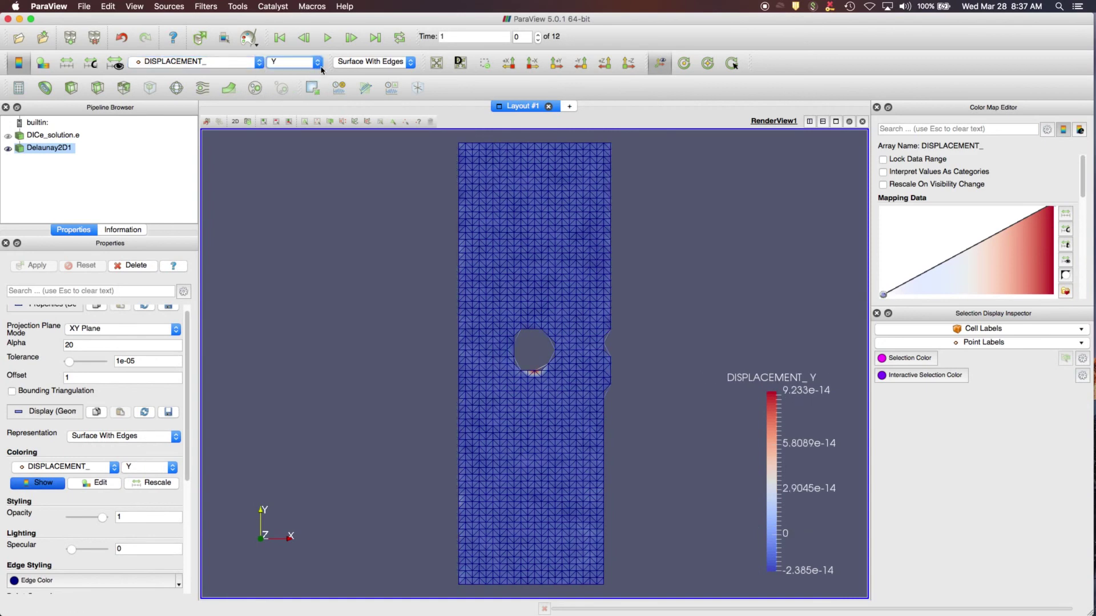
left_click(375, 38)
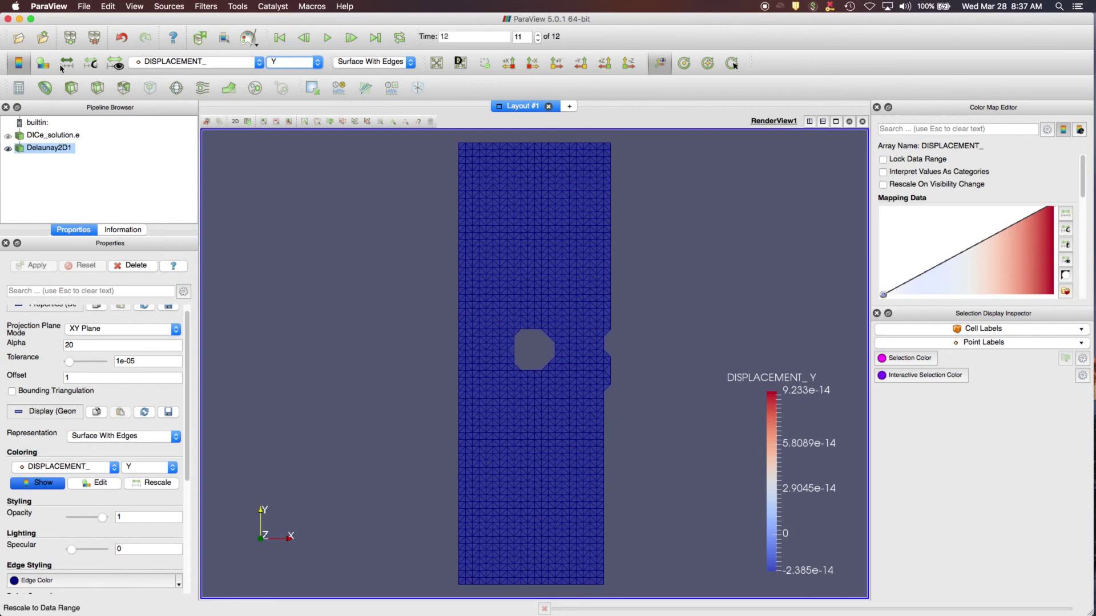
left_click(62, 66)
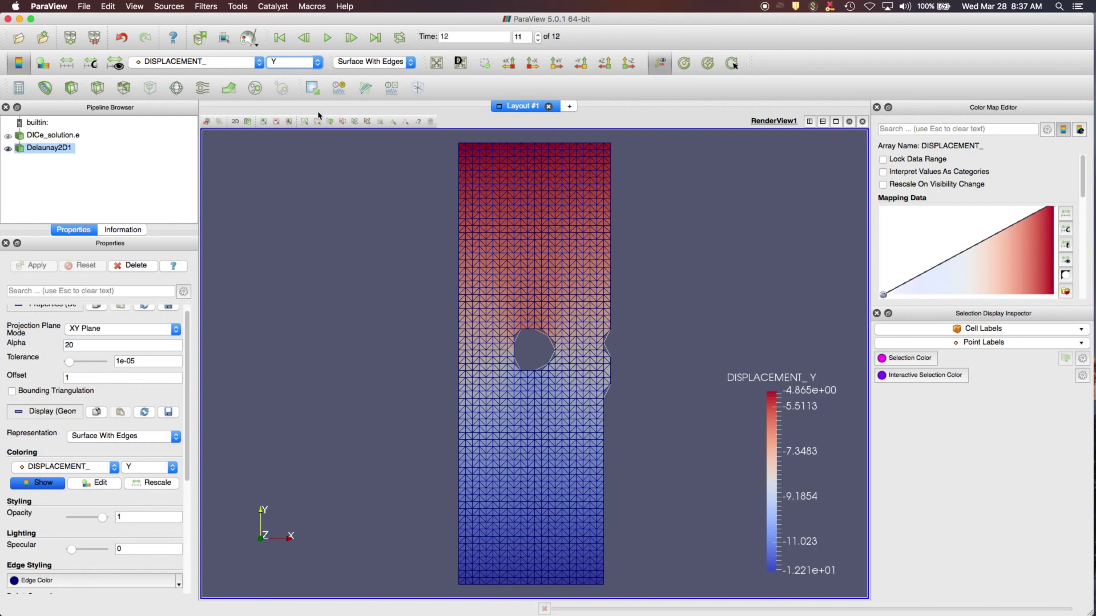
left_click(220, 67)
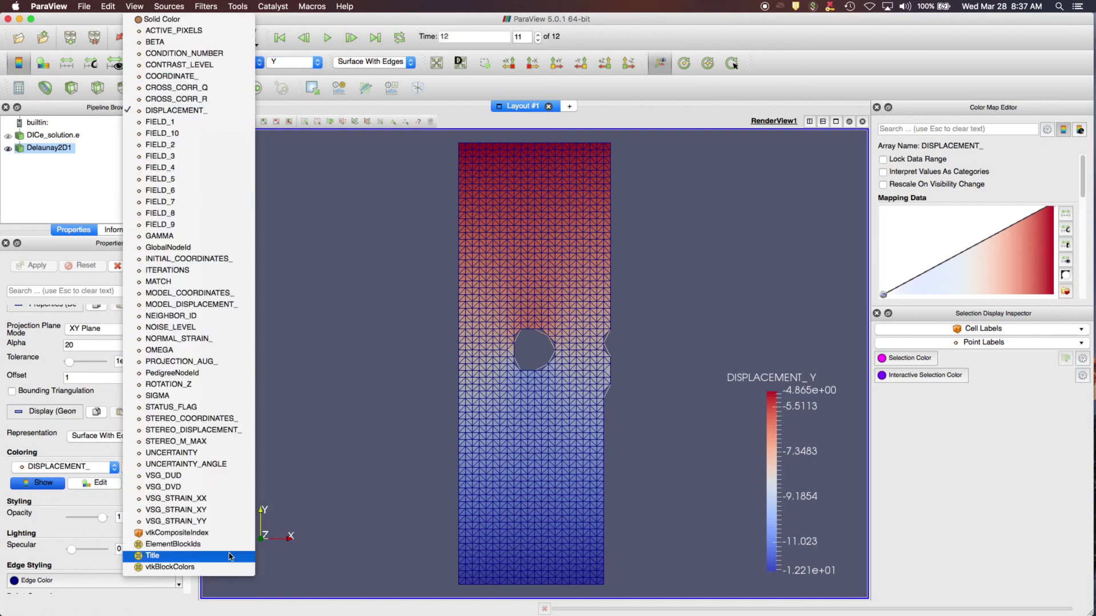
Colour the mesh by VSG_STRAIN_YY, step back three frames, then forward two.
left_click(204, 521)
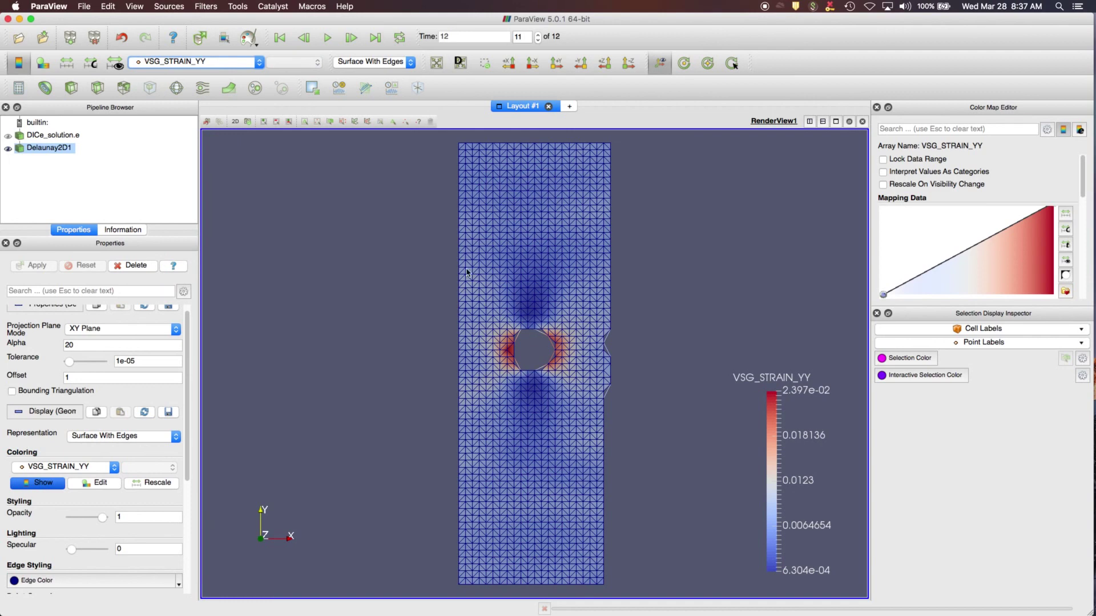
left_click(308, 38)
left_click(307, 37)
left_click(307, 38)
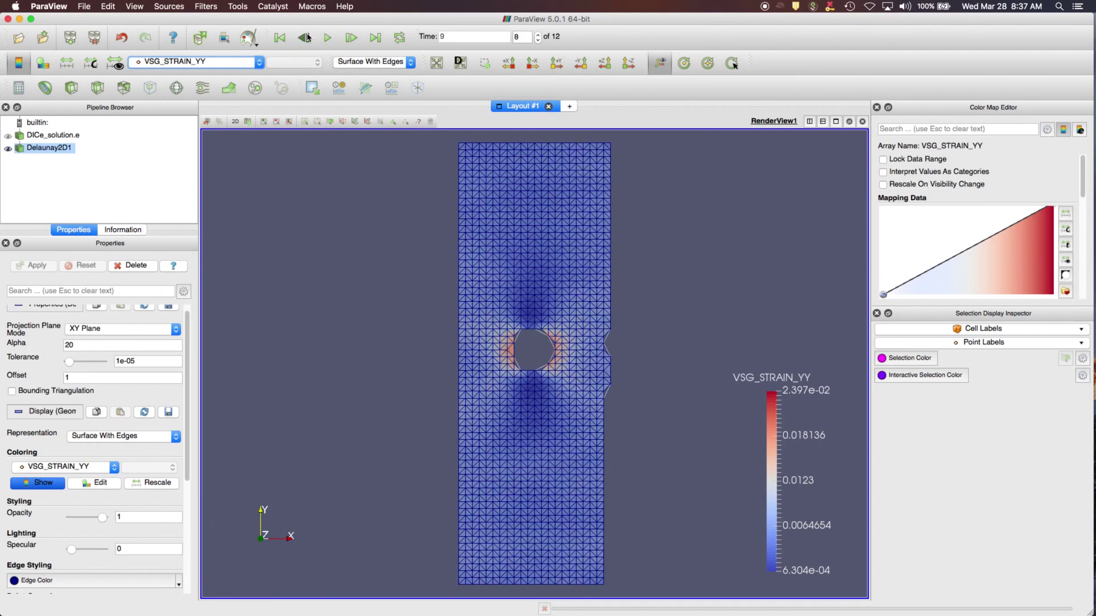
left_click(308, 37)
left_click(350, 38)
left_click(350, 38)
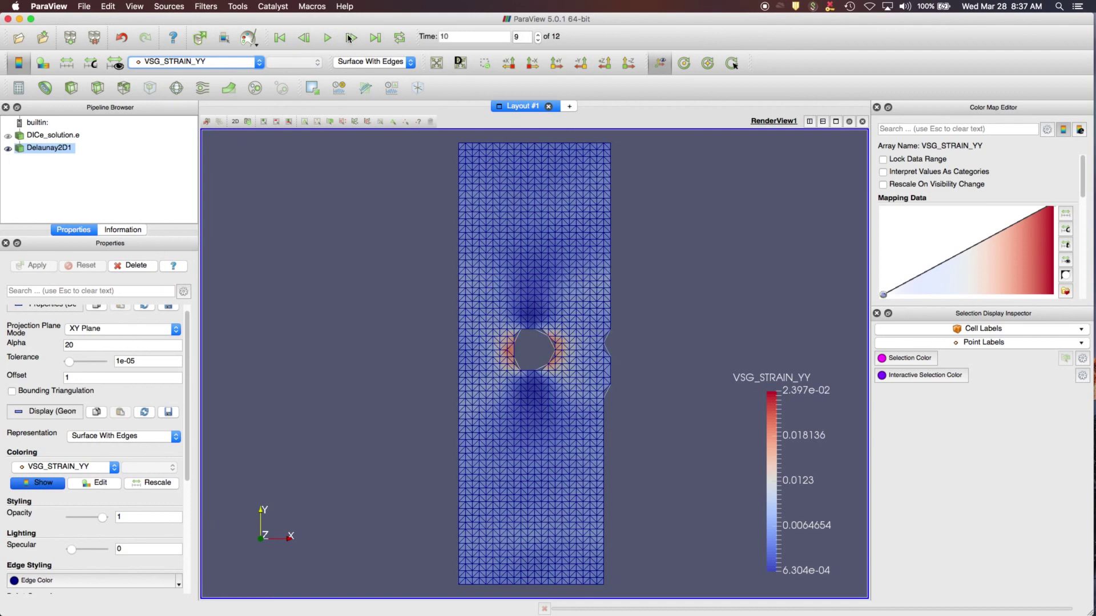
left_click(350, 38)
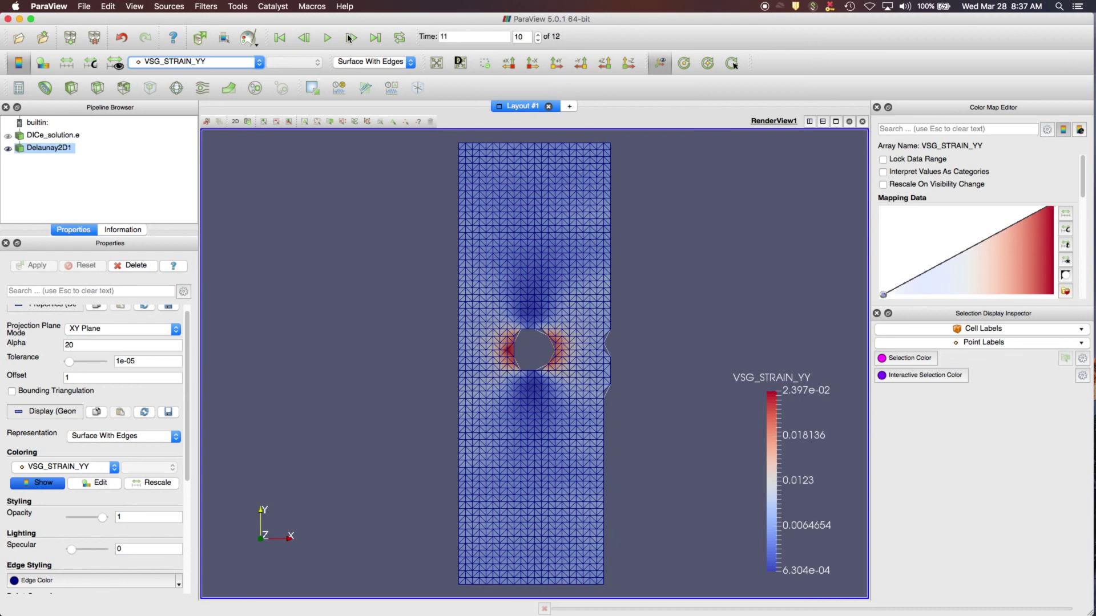